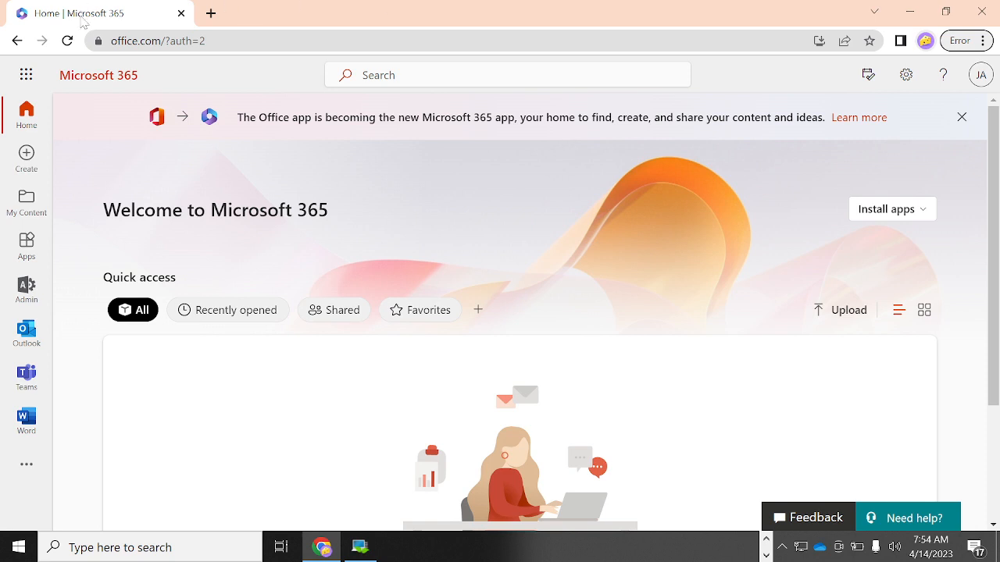
{"action": "left_click", "coordinate": [120, 43]}
{"action": "type", "text": "offi"}
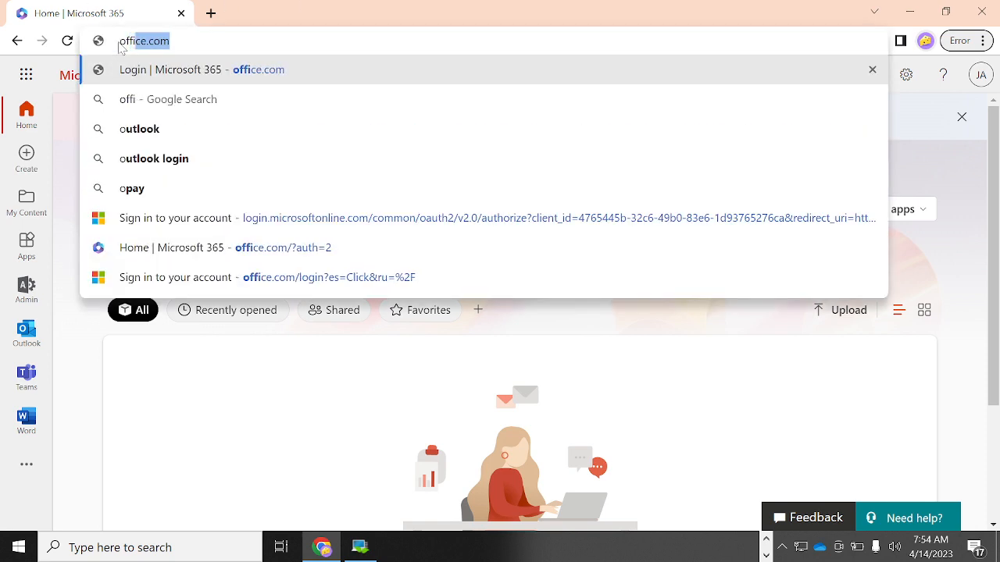
{"action": "type", "text": "ce.com"}
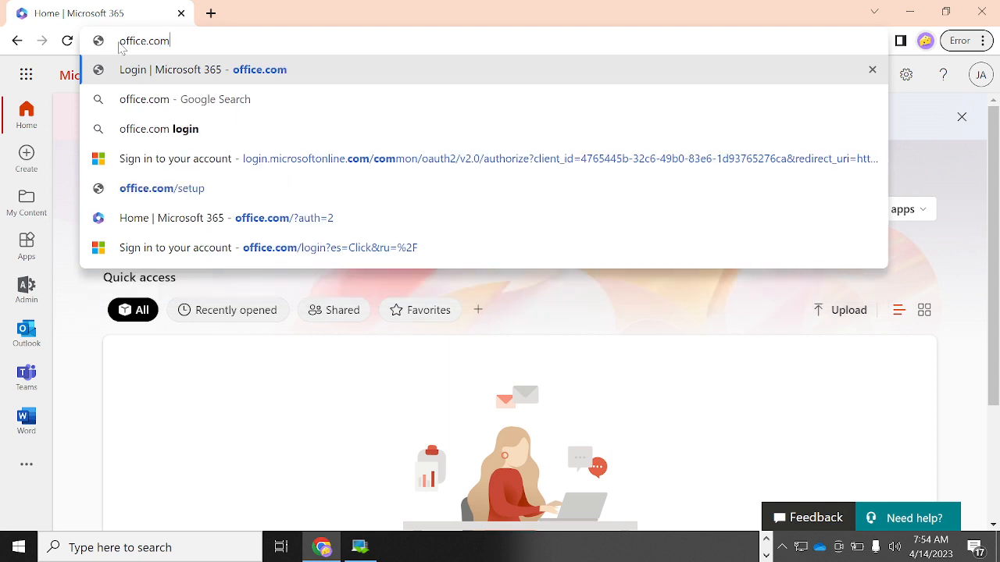
{"action": "key", "text": "Return"}
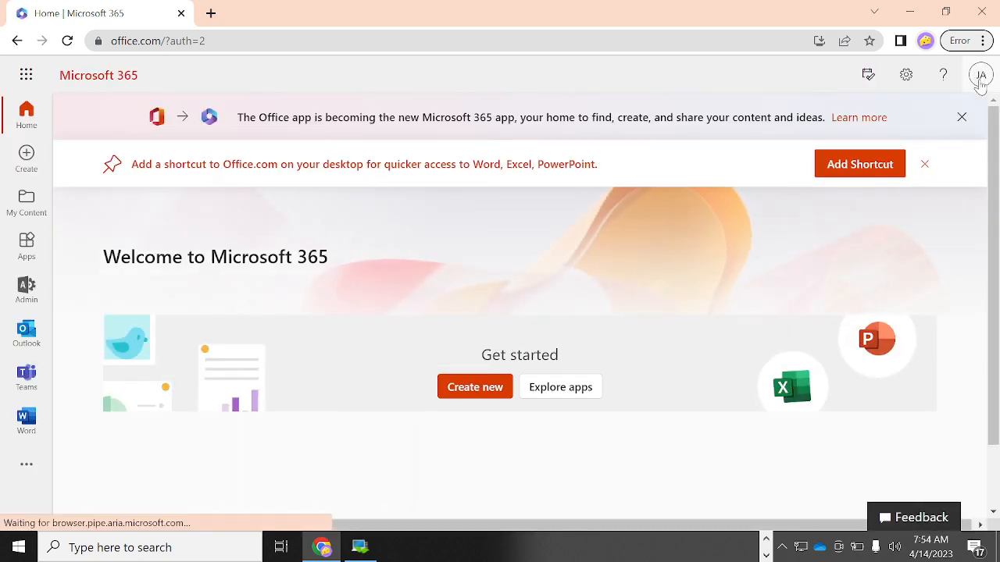
{"action": "left_click", "coordinate": [980, 75]}
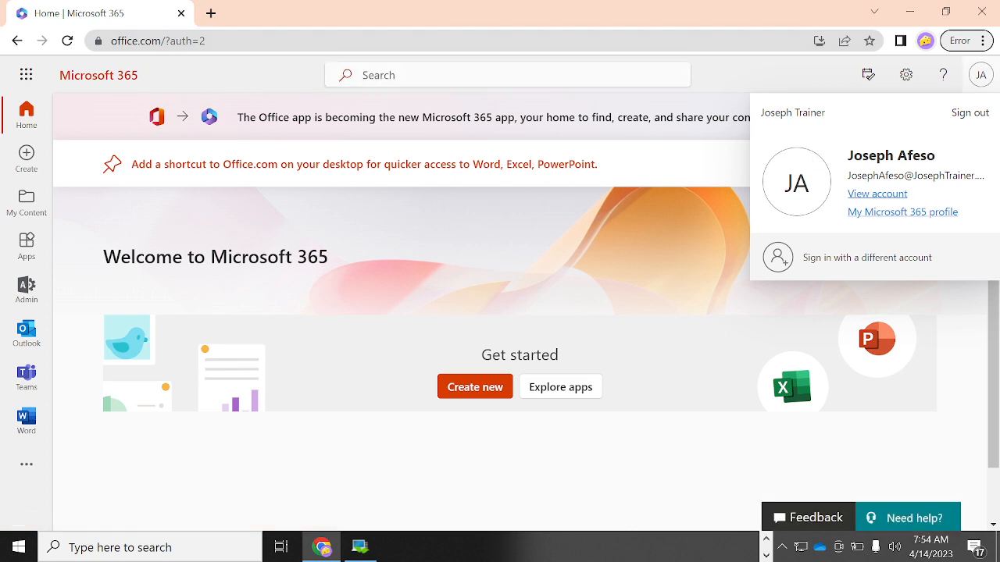
{"action": "left_click_drag", "start_coordinate": [856, 176], "coordinate": [976, 188]}
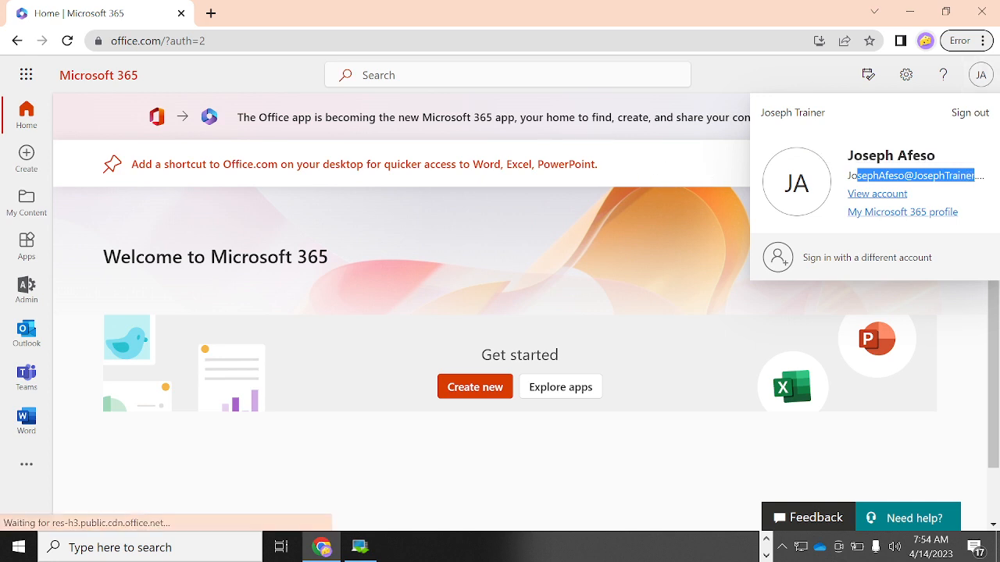
{"action": "left_click", "coordinate": [412, 234]}
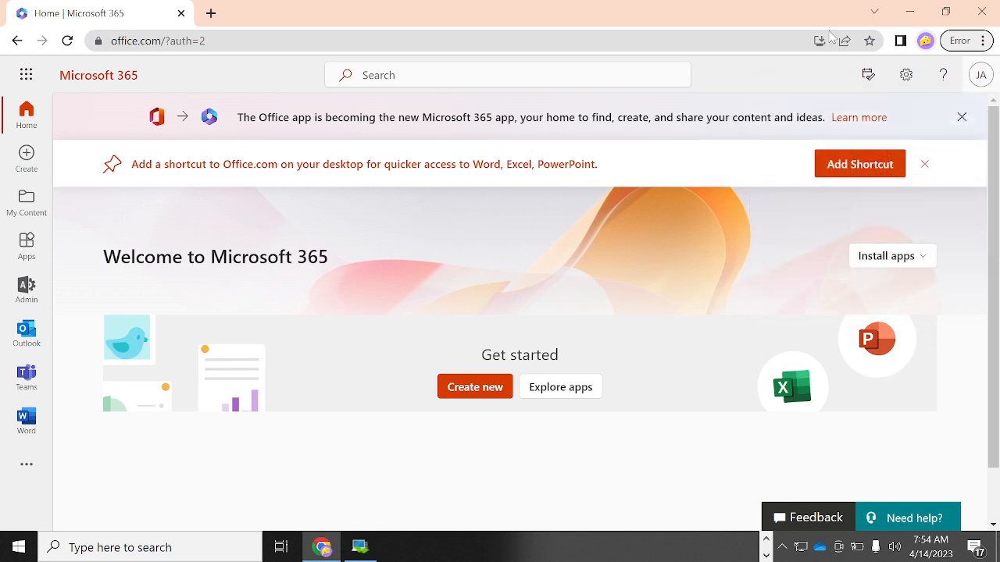
{"action": "left_click", "coordinate": [979, 78]}
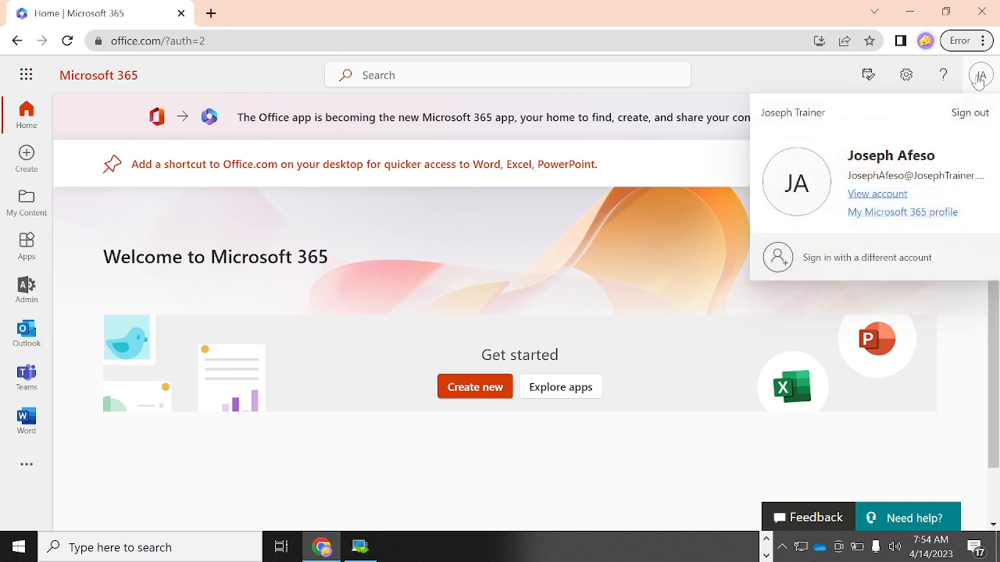
{"action": "left_click_drag", "start_coordinate": [912, 156], "coordinate": [853, 155]}
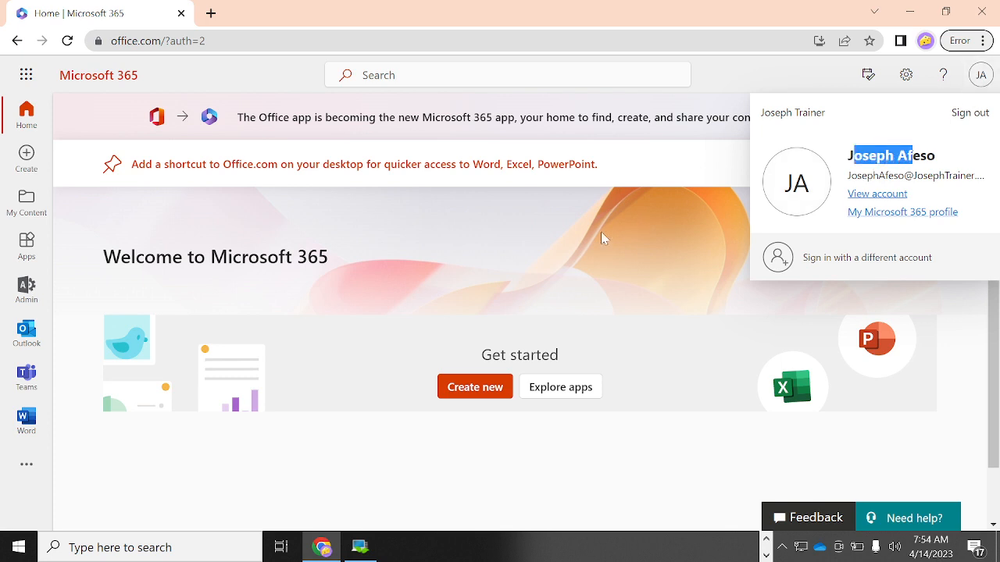
{"action": "left_click", "coordinate": [435, 244]}
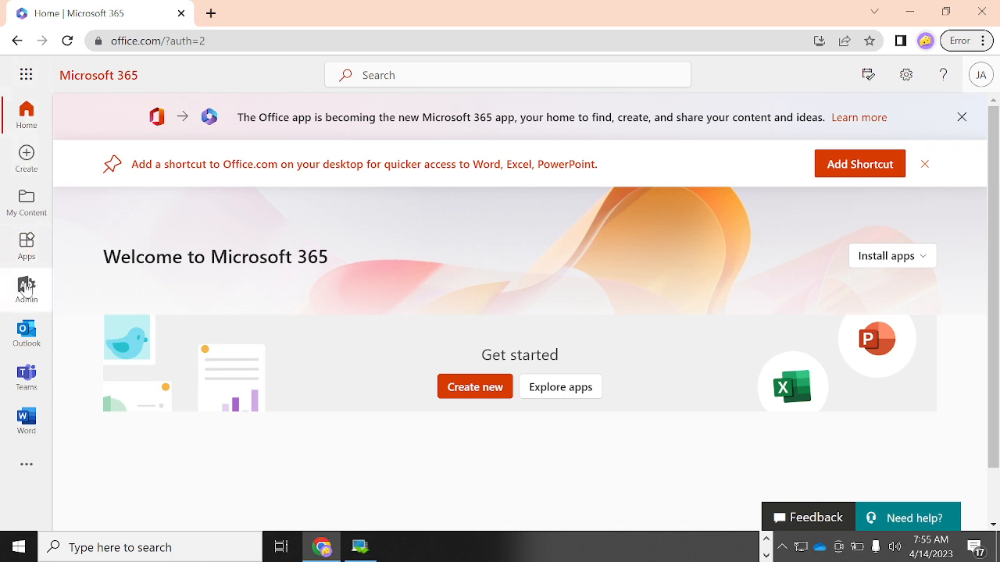
Open the admin center and go to Settings > Org settings via Show all
{"action": "left_click", "coordinate": [25, 287]}
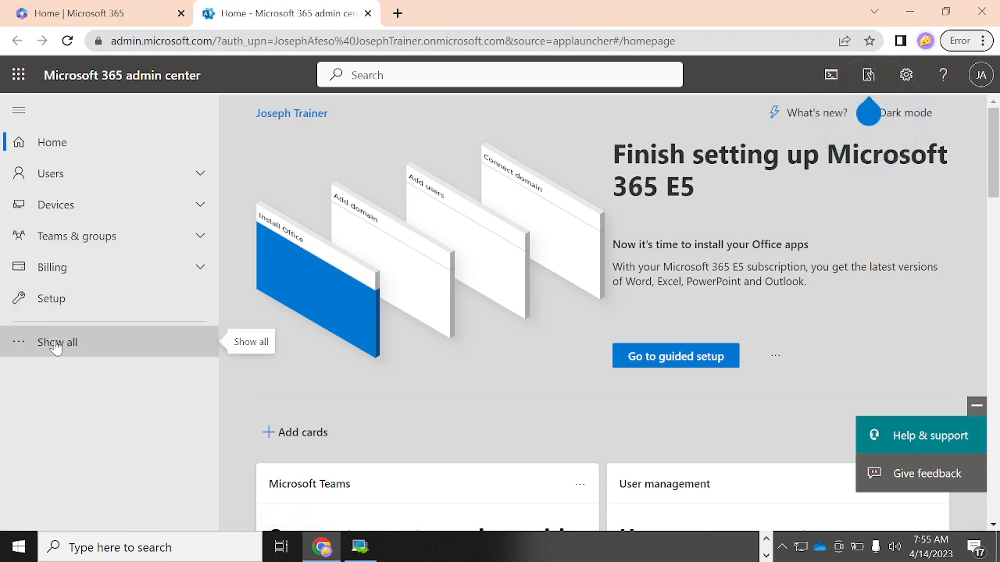
{"action": "left_click", "coordinate": [55, 344]}
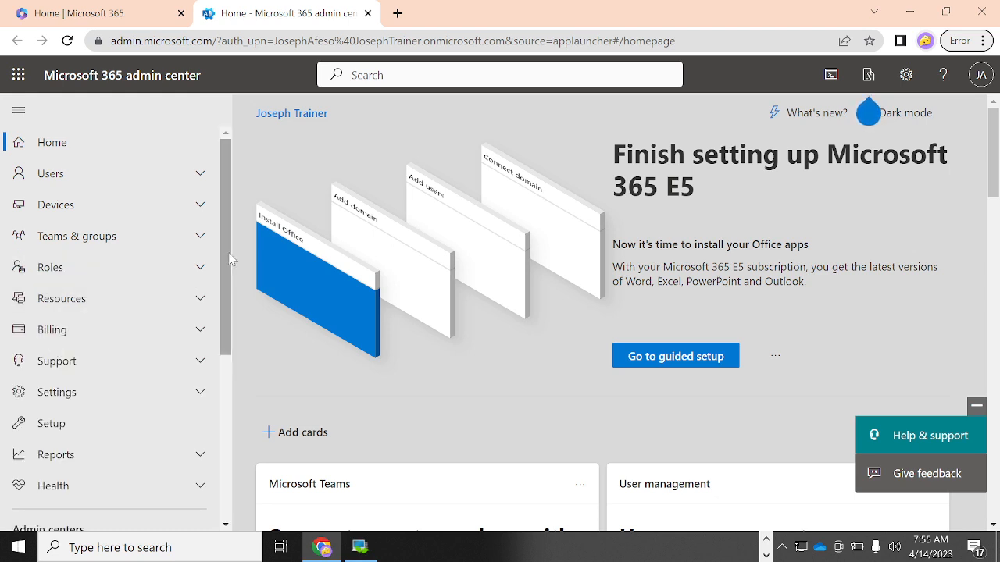
{"action": "scroll", "coordinate": [230, 259], "scroll_direction": "down", "scroll_amount": 2}
{"action": "scroll", "coordinate": [229, 289], "scroll_direction": "up", "scroll_amount": 2}
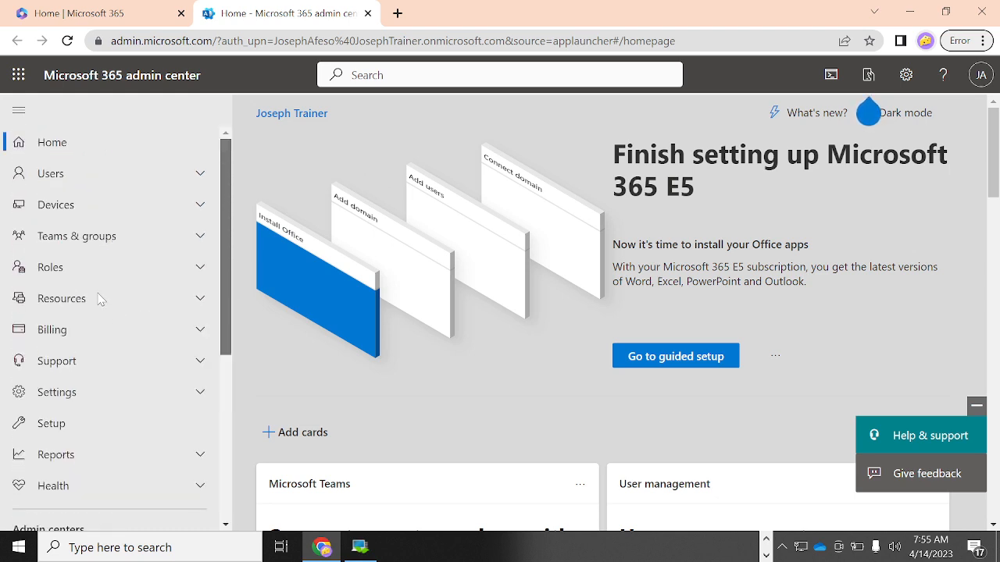
{"action": "left_click", "coordinate": [70, 401]}
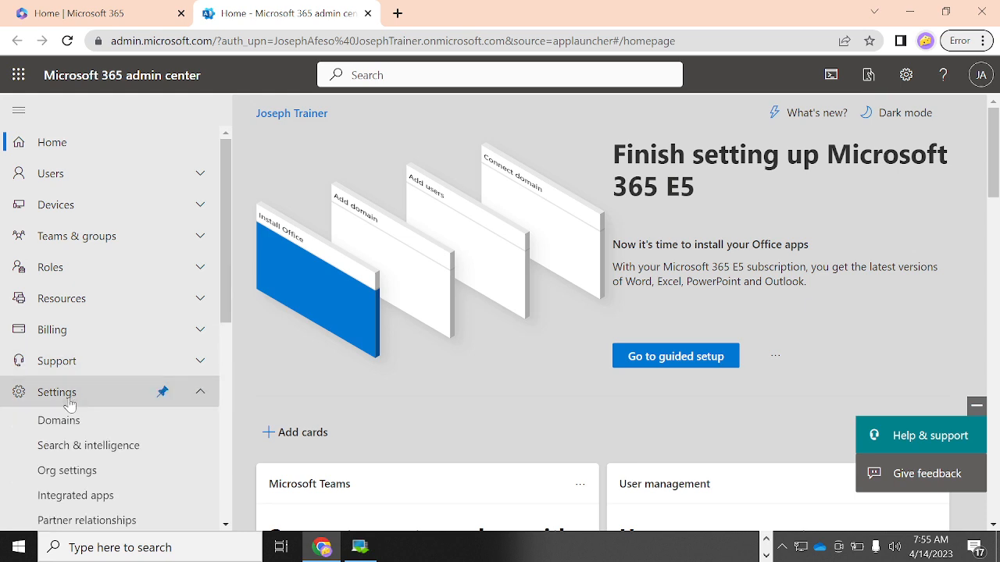
{"action": "left_click", "coordinate": [88, 475]}
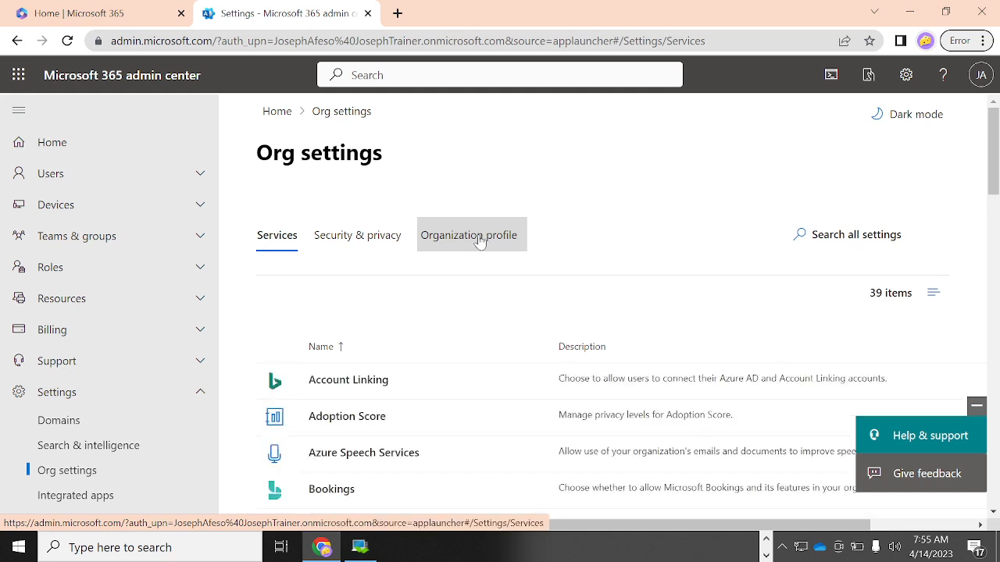
Switch to the Organization profile tab, review Organization information, then close that panel
{"action": "left_click", "coordinate": [480, 242]}
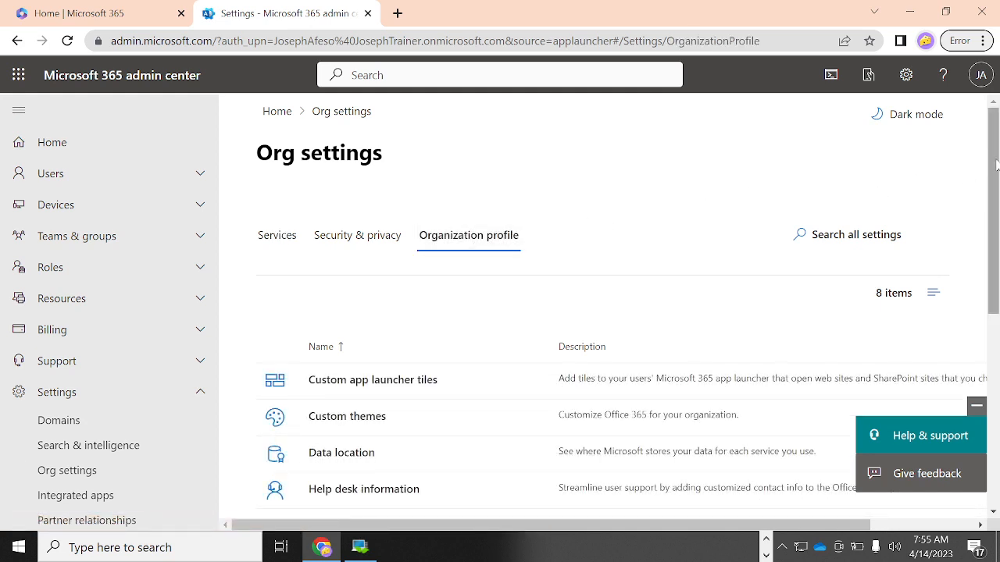
{"action": "left_click_drag", "start_coordinate": [995, 164], "coordinate": [996, 193]}
{"action": "scroll", "coordinate": [339, 328], "scroll_direction": "down", "scroll_amount": 3}
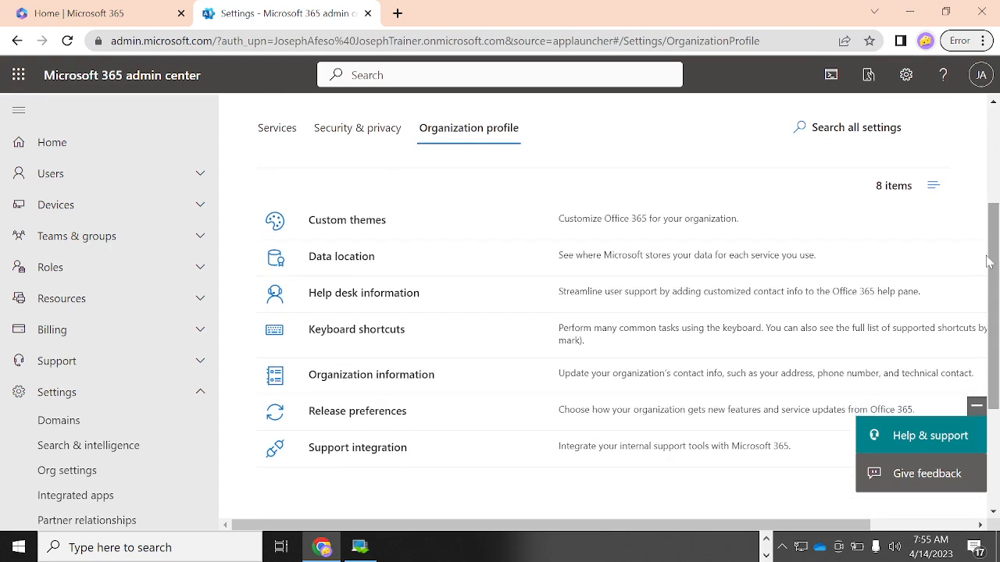
{"action": "left_click", "coordinate": [353, 376]}
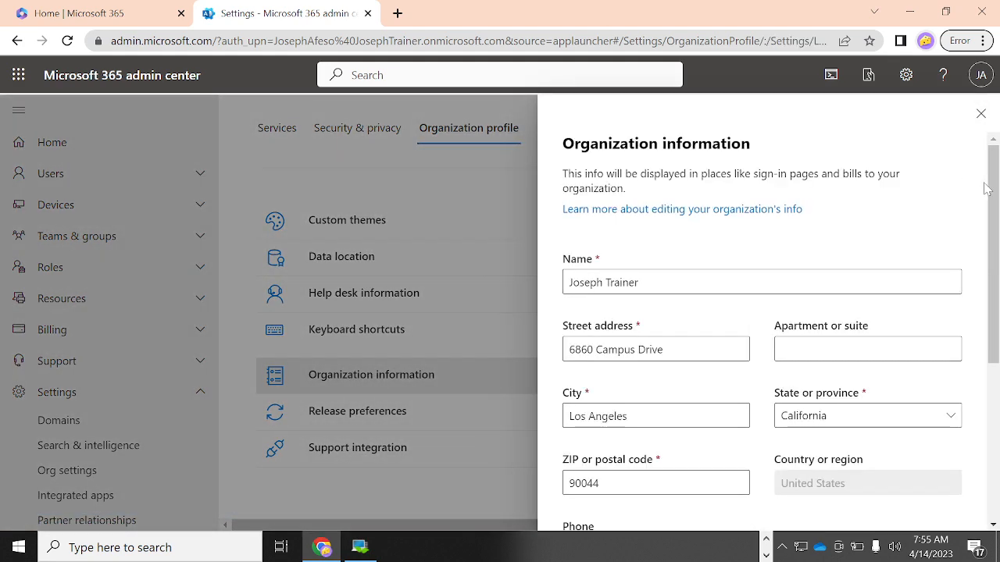
{"action": "left_click_drag", "start_coordinate": [990, 189], "coordinate": [991, 279]}
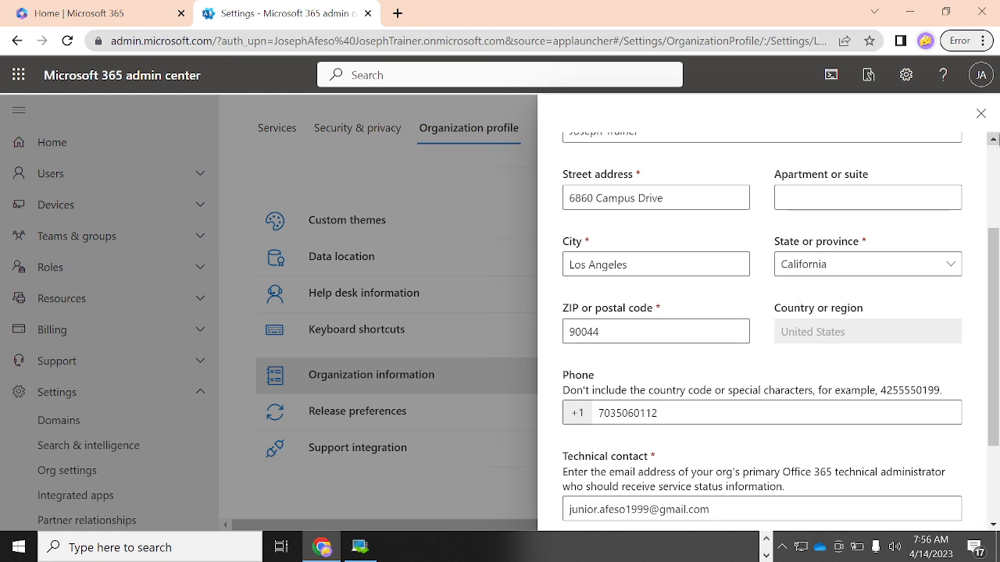
{"action": "left_click", "coordinate": [981, 114]}
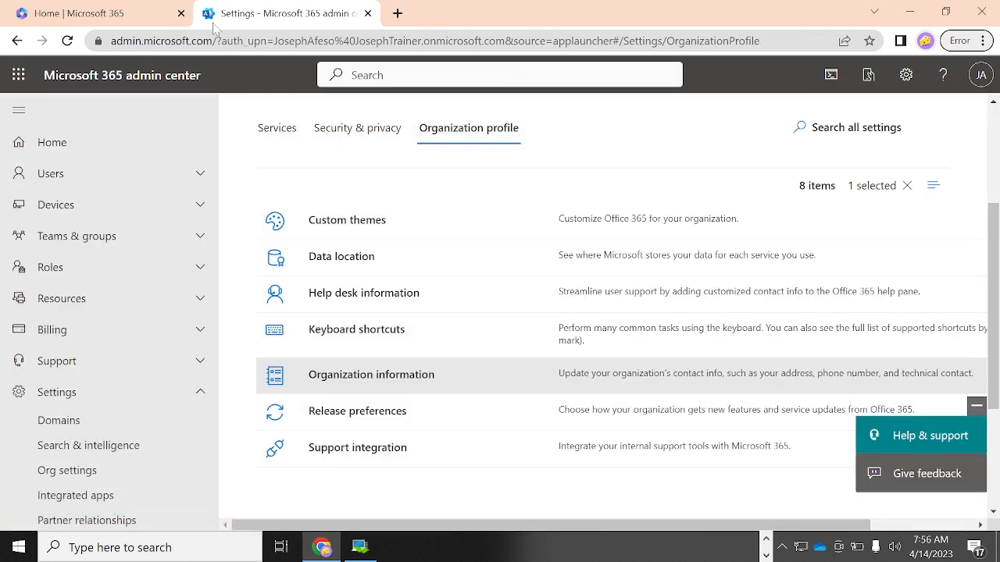
Search Billing > Purchase services for 'business standard'
{"action": "left_click", "coordinate": [111, 332]}
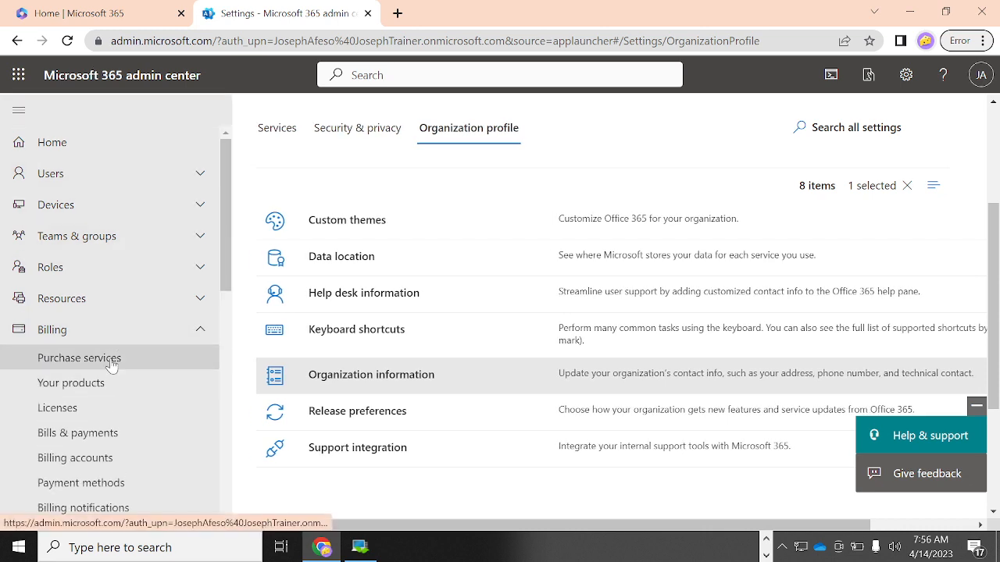
{"action": "left_click", "coordinate": [112, 363]}
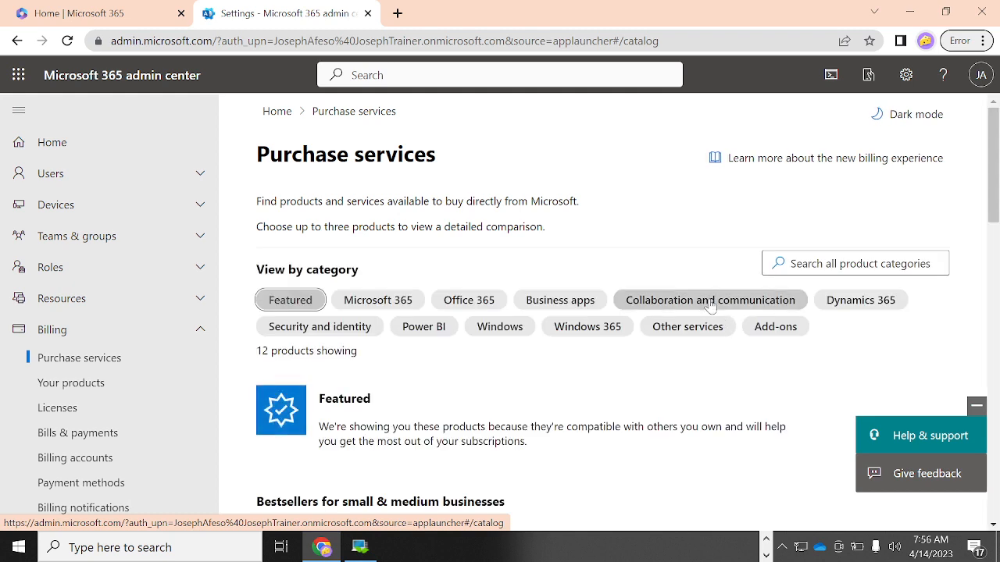
{"action": "left_click", "coordinate": [789, 264]}
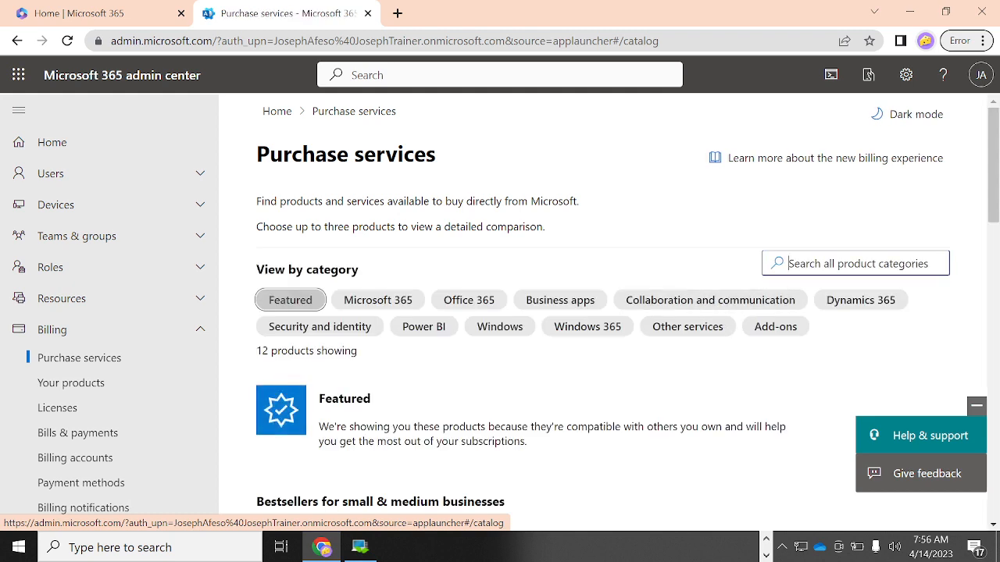
{"action": "type", "text": "business stan"}
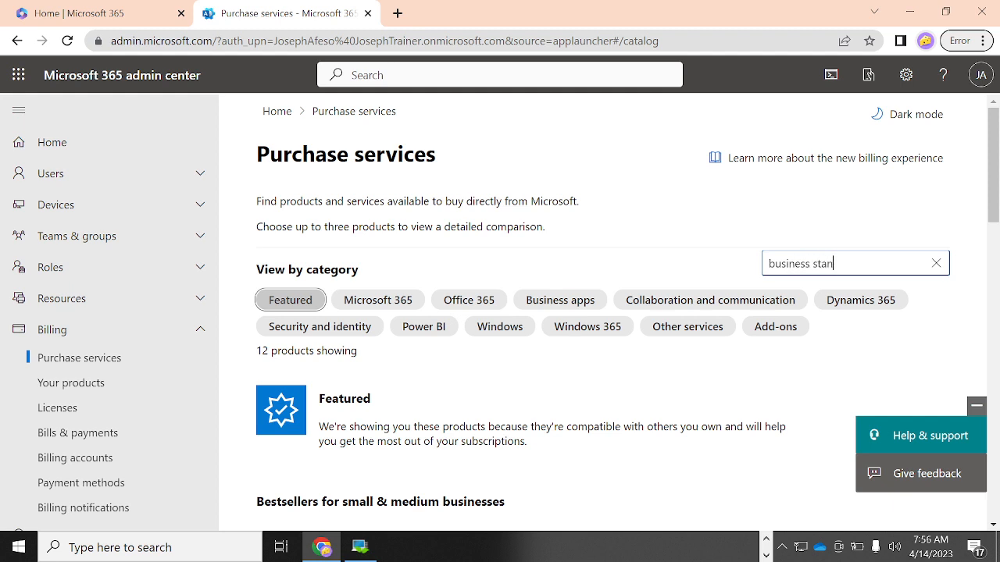
{"action": "type", "text": "dard"}
{"action": "key", "text": "Return"}
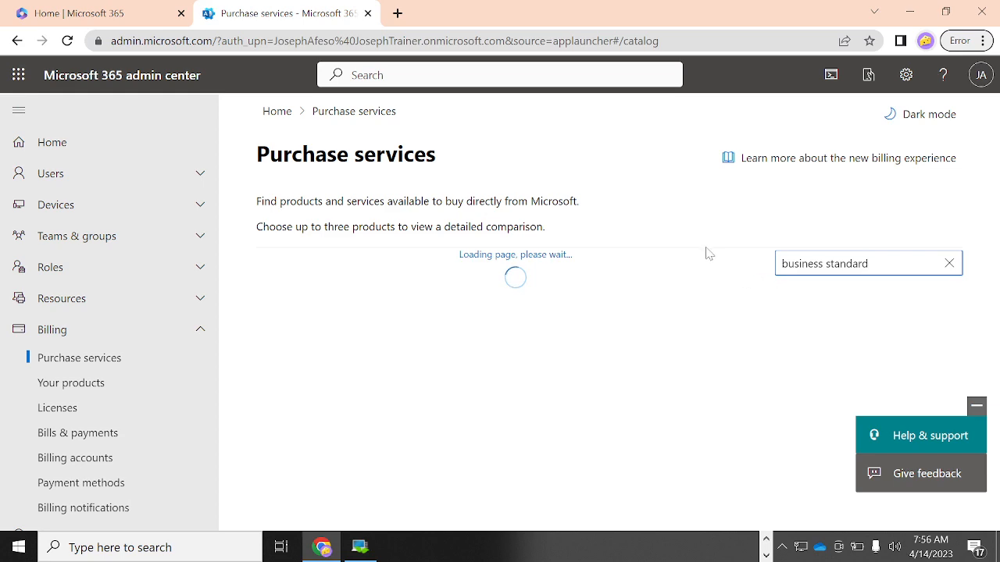
Open the Microsoft 365 Business Standard details page priced at $12.50 license/month
{"action": "left_click", "coordinate": [974, 406]}
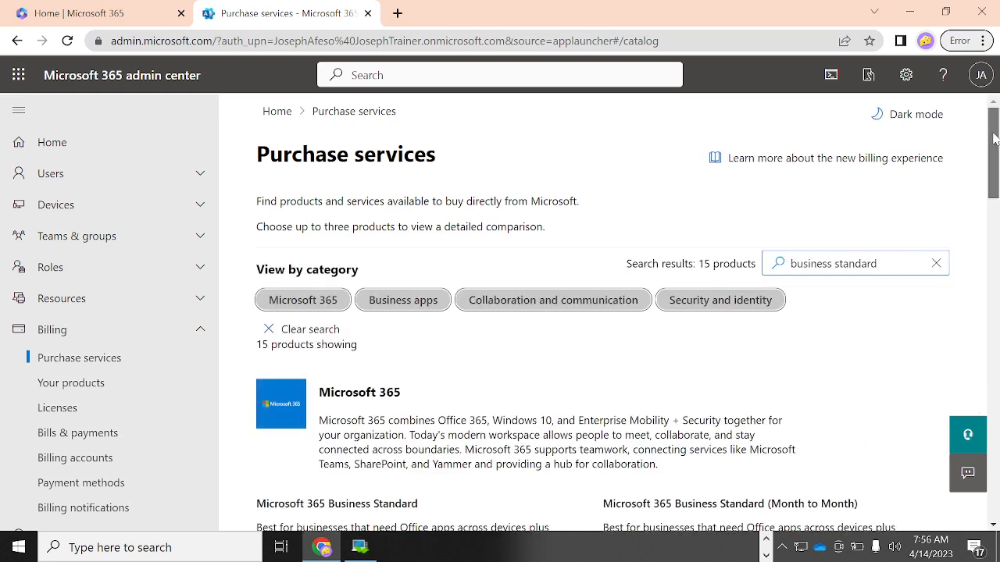
{"action": "left_click_drag", "start_coordinate": [994, 139], "coordinate": [997, 196]}
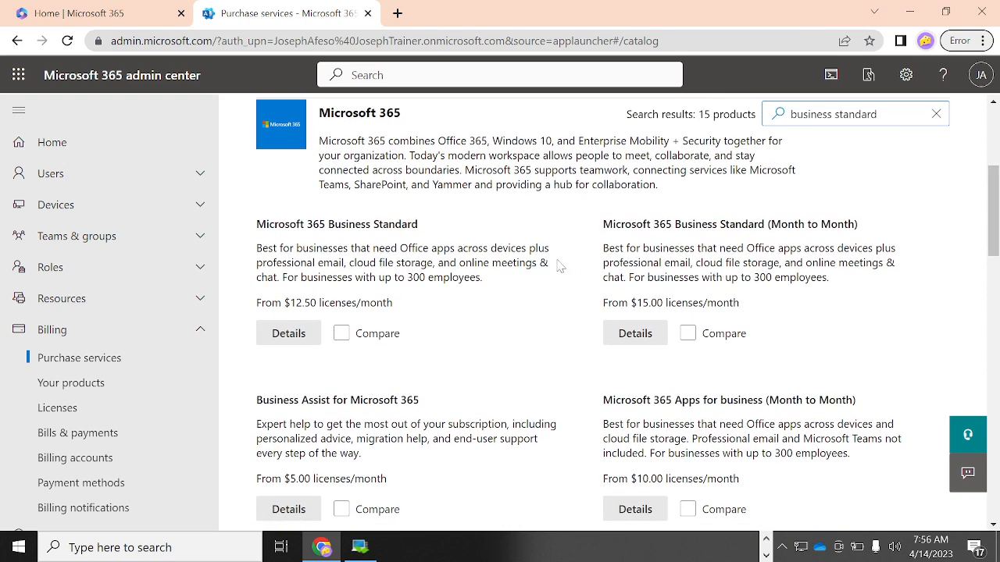
{"action": "left_click", "coordinate": [292, 338]}
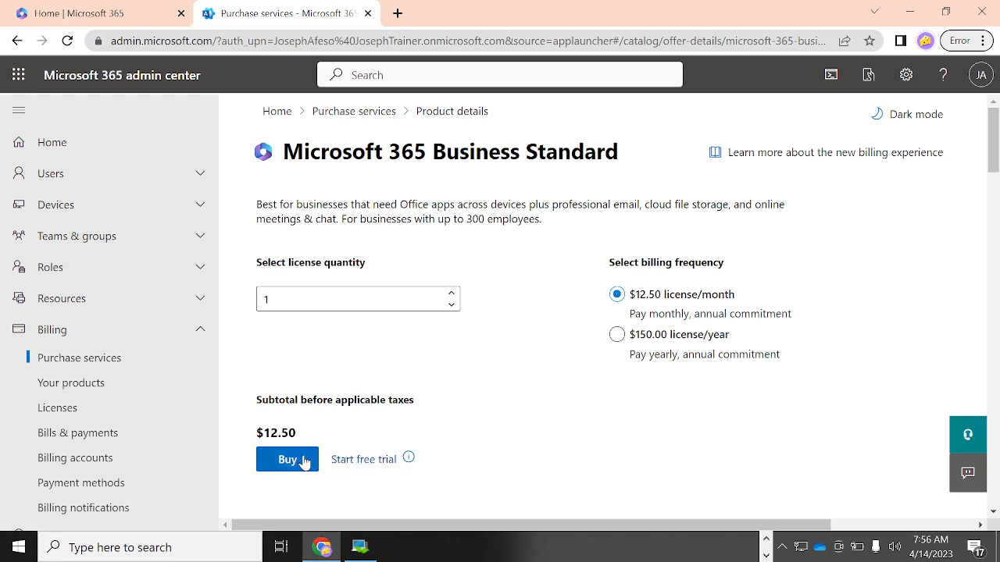
Start the Business Standard free trial and text a verification code to a +234 Nigeria phone number
{"action": "left_click", "coordinate": [375, 462]}
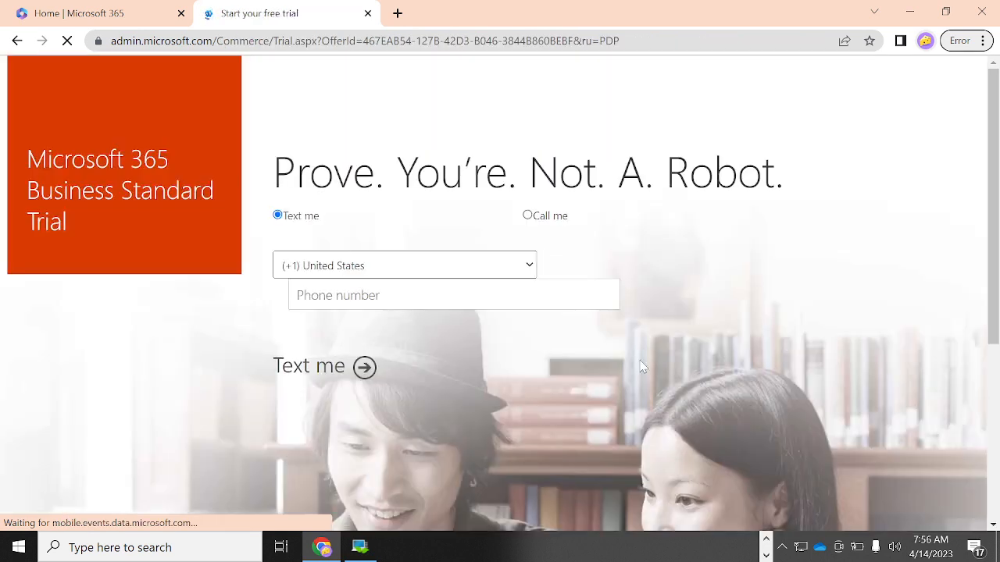
{"action": "left_click", "coordinate": [312, 267]}
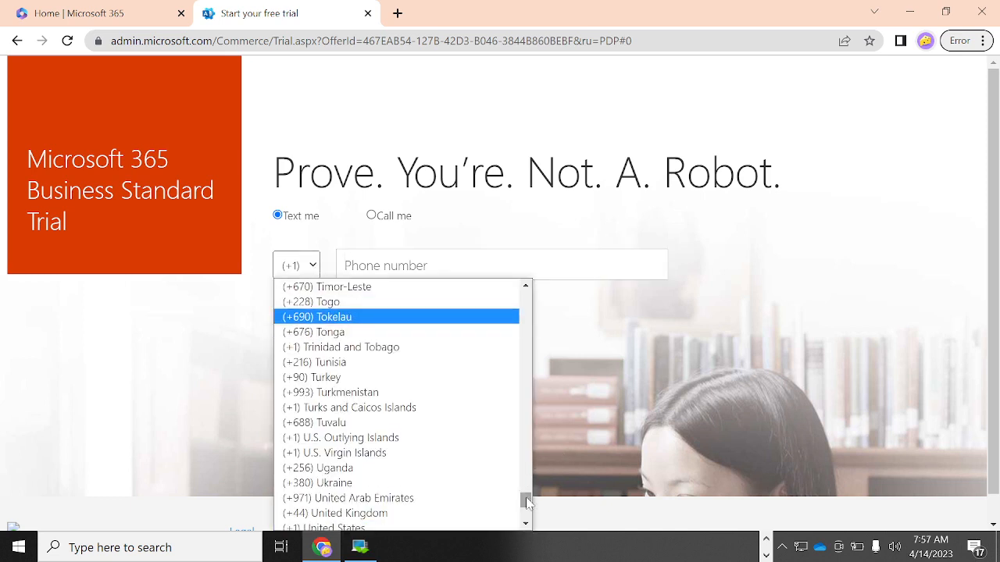
{"action": "left_click_drag", "start_coordinate": [526, 502], "coordinate": [513, 444]}
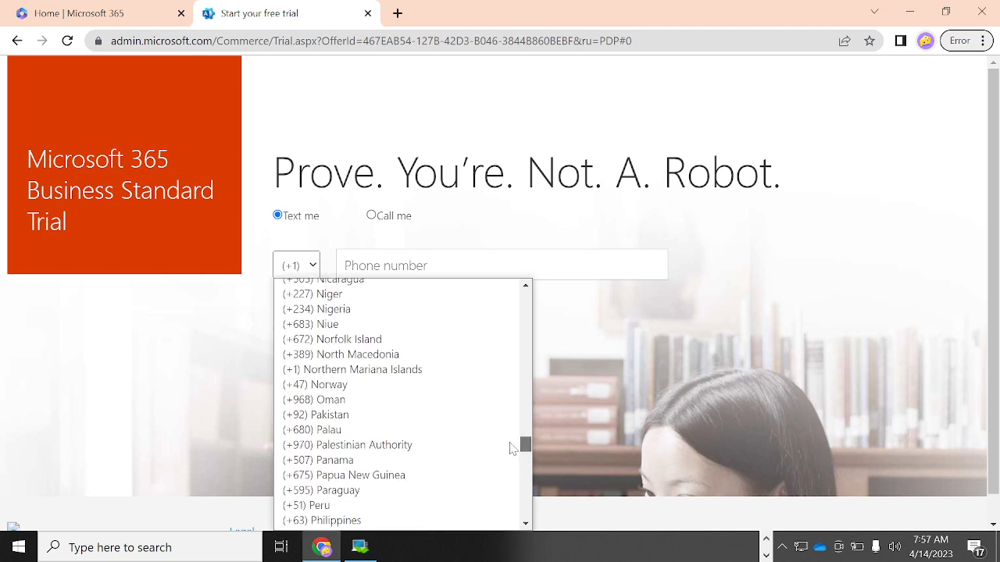
{"action": "left_click", "coordinate": [320, 309]}
{"action": "left_click", "coordinate": [377, 269]}
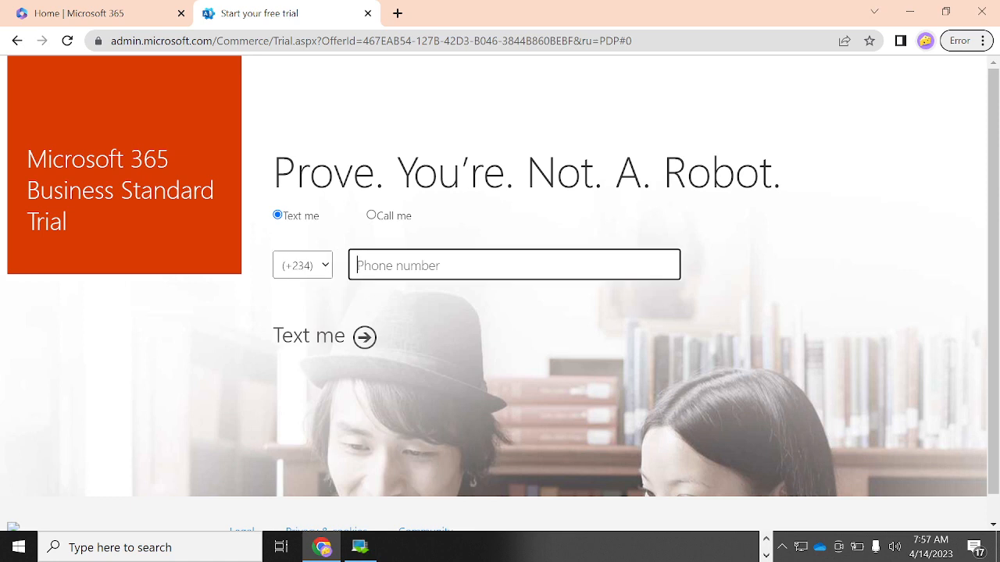
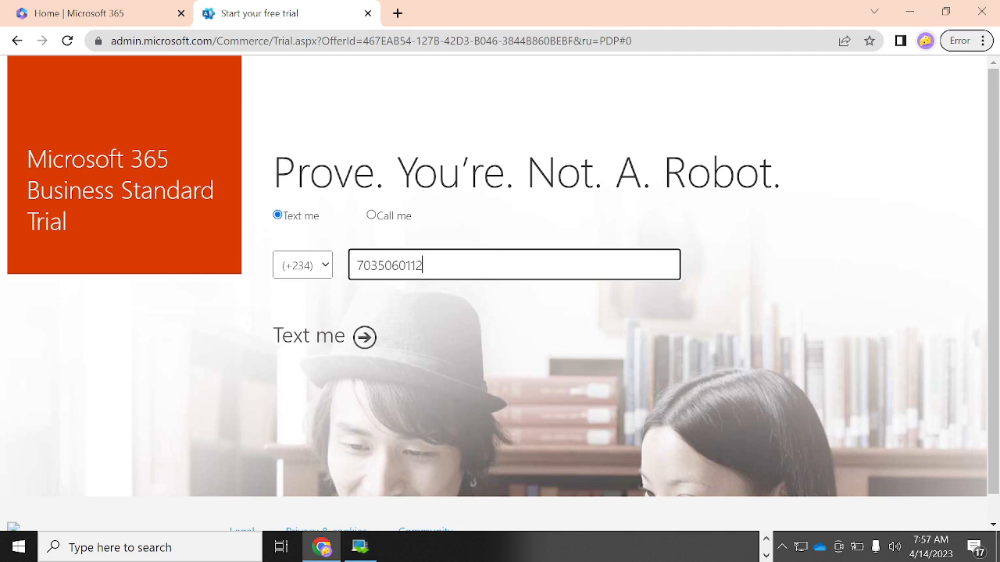
{"action": "left_click", "coordinate": [375, 339]}
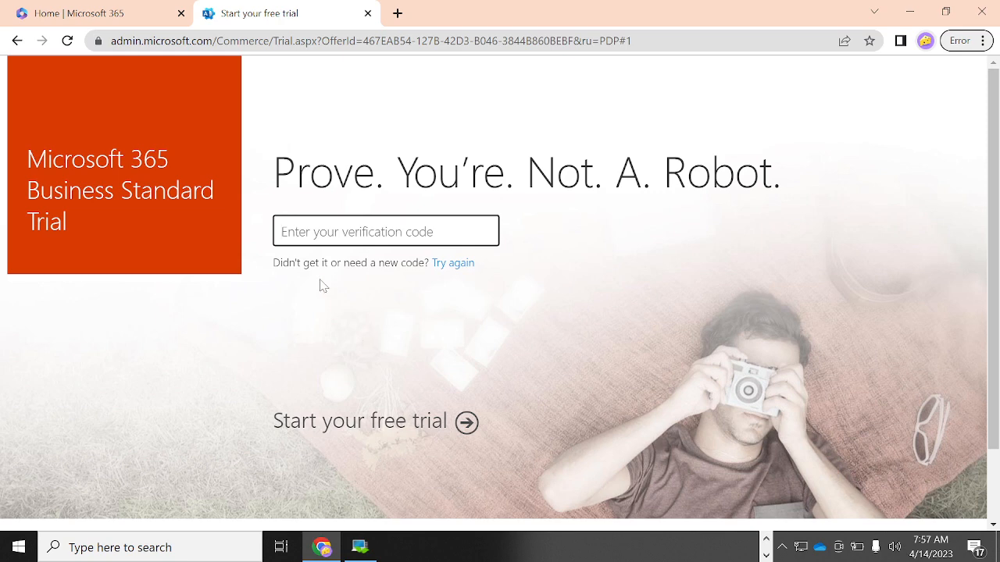
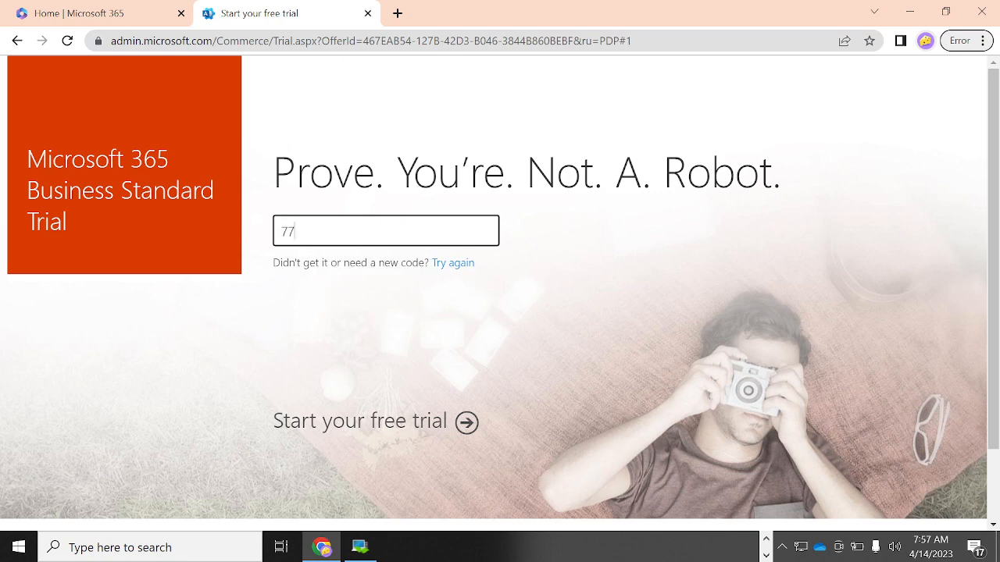
Enter the texted verification code, then confirm the 25-license Business Standard trial order and receipt
{"action": "left_click", "coordinate": [466, 422]}
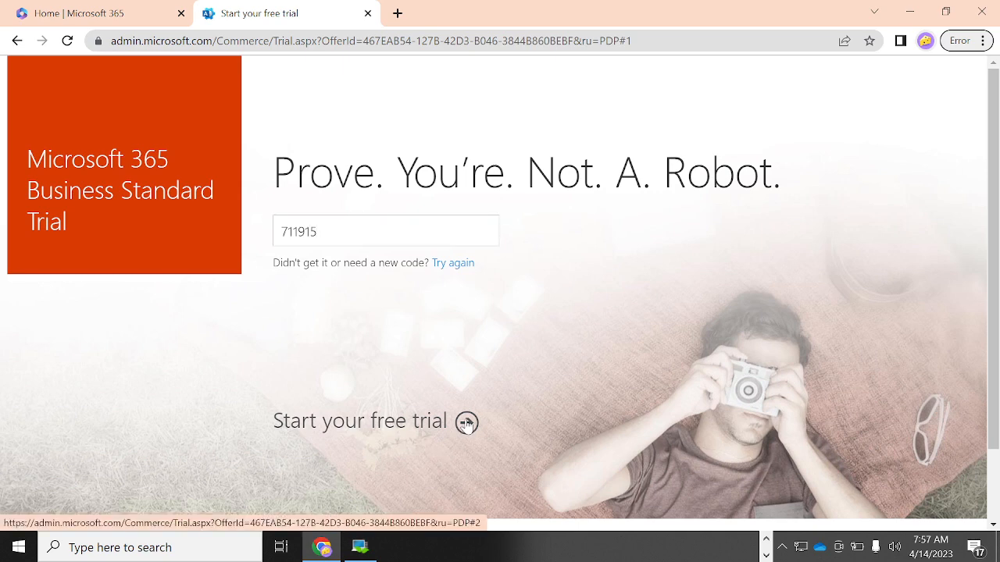
{"action": "left_click", "coordinate": [467, 423]}
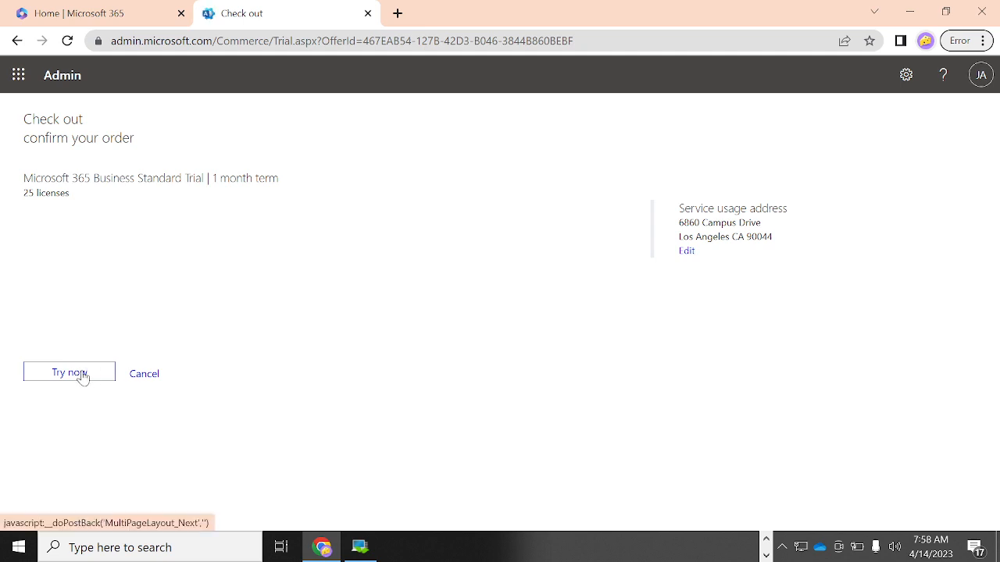
{"action": "left_click", "coordinate": [84, 378]}
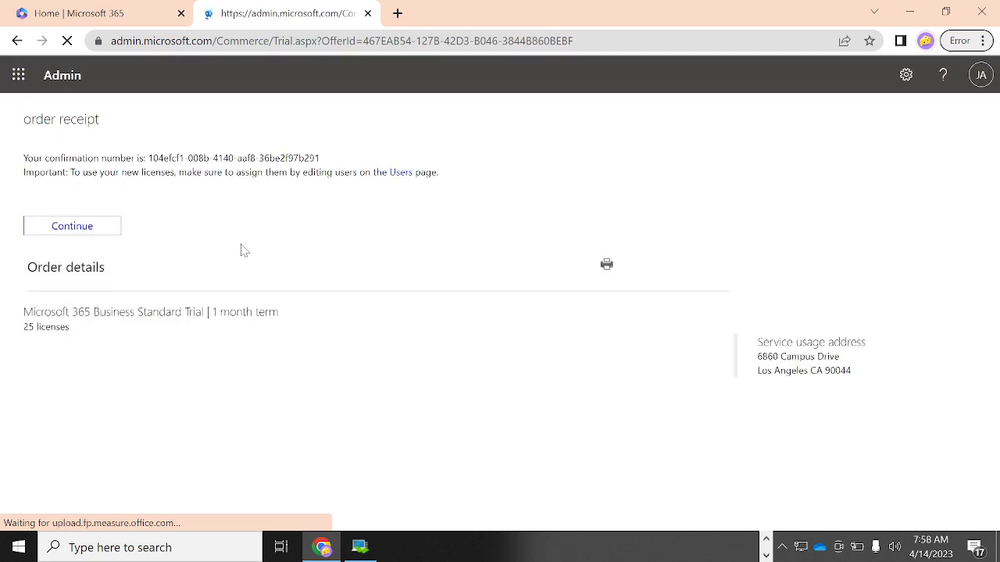
{"action": "left_click", "coordinate": [72, 226]}
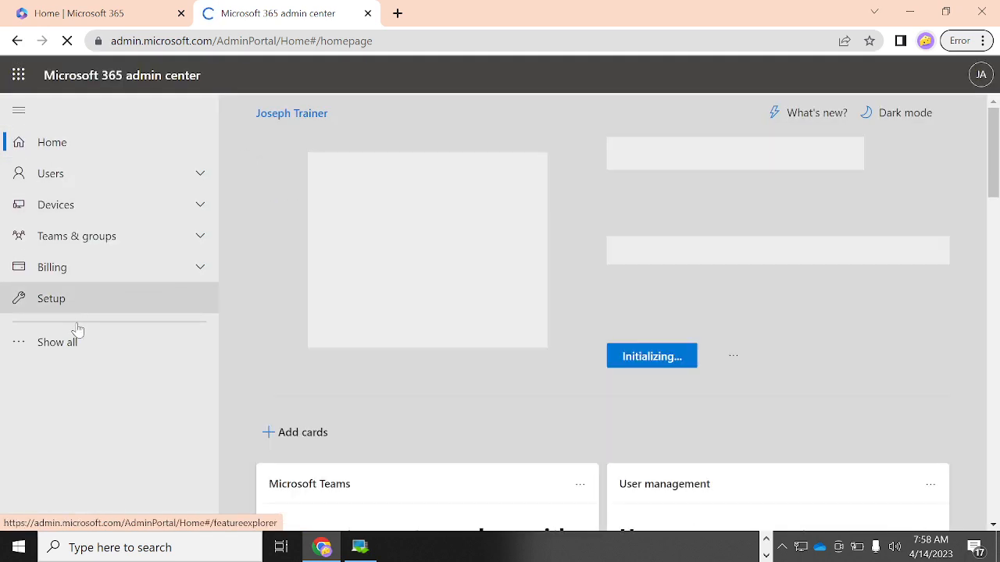
Check Billing > Your products to confirm Microsoft 365 Business Standard Trial is listed
{"action": "left_click", "coordinate": [65, 345]}
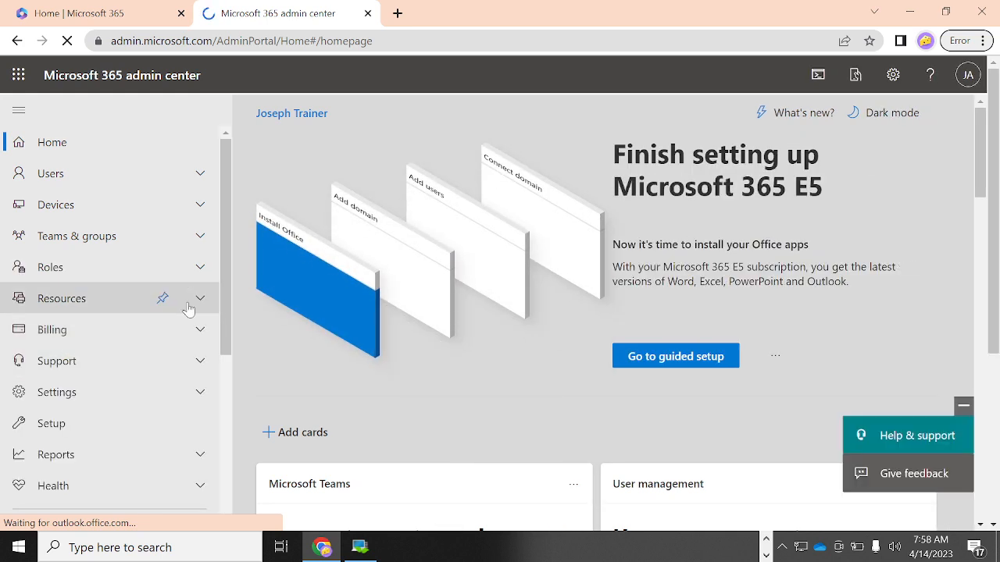
{"action": "left_click_drag", "start_coordinate": [227, 290], "coordinate": [227, 321]}
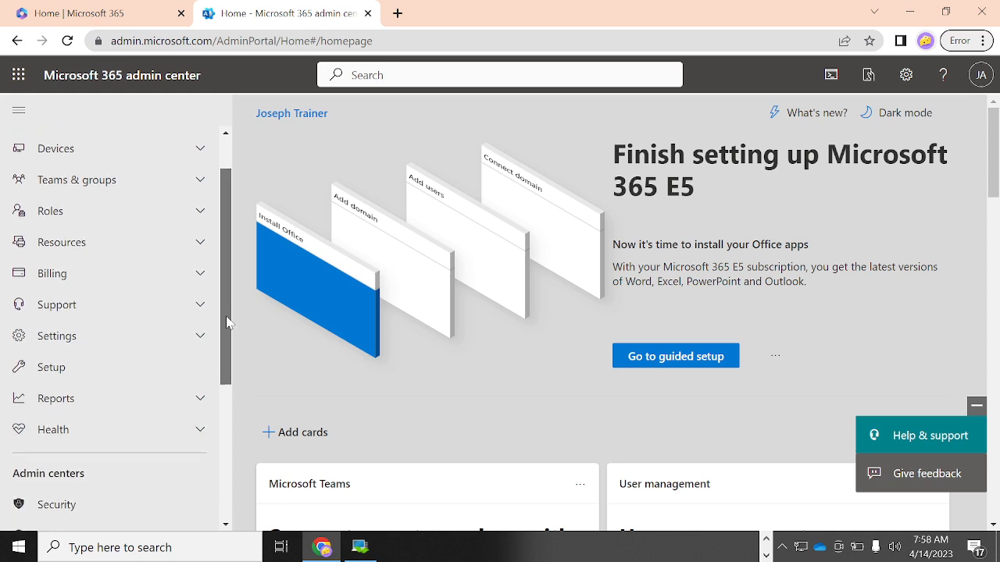
{"action": "left_click", "coordinate": [196, 283]}
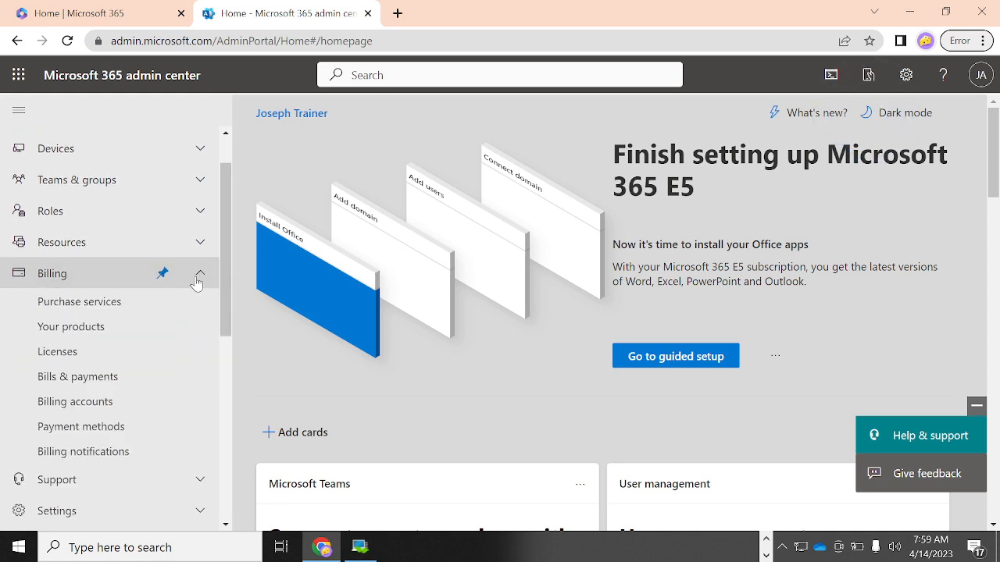
{"action": "left_click", "coordinate": [125, 332]}
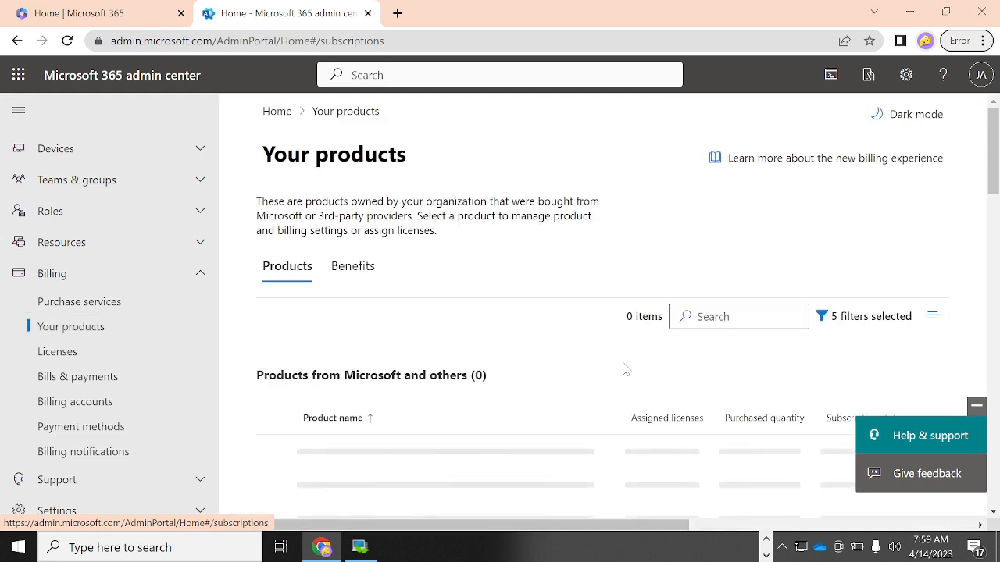
{"action": "left_click", "coordinate": [974, 411]}
{"action": "left_click_drag", "start_coordinate": [994, 337], "coordinate": [998, 414]}
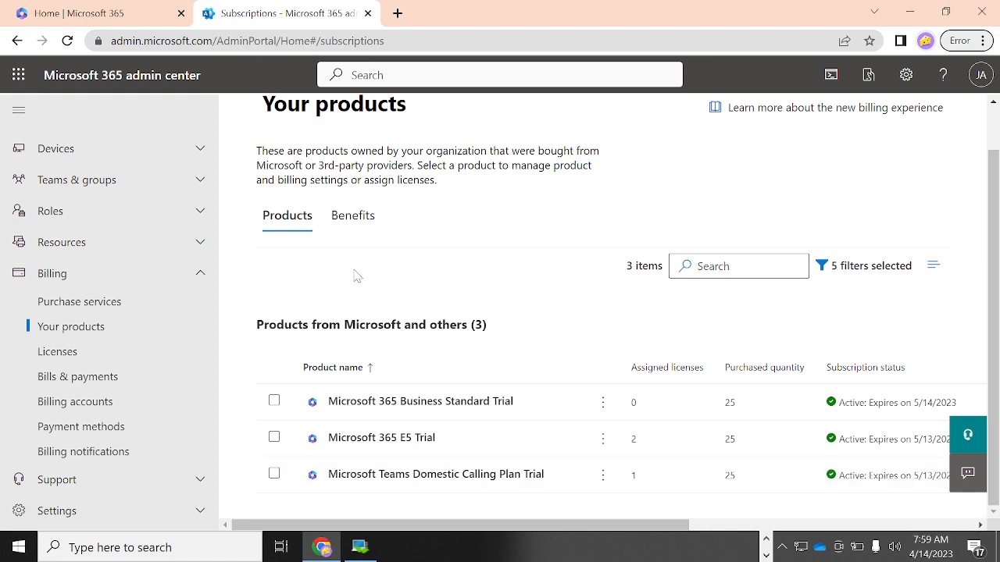
Go to Users > Active users to see the existing user list
{"action": "scroll", "coordinate": [228, 230], "scroll_direction": "up", "scroll_amount": 1}
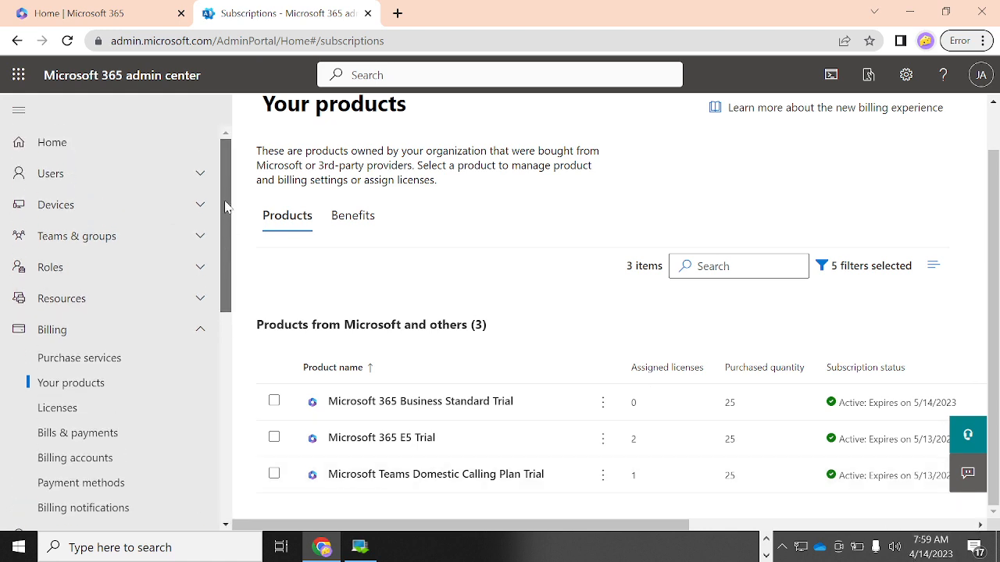
{"action": "left_click", "coordinate": [78, 177]}
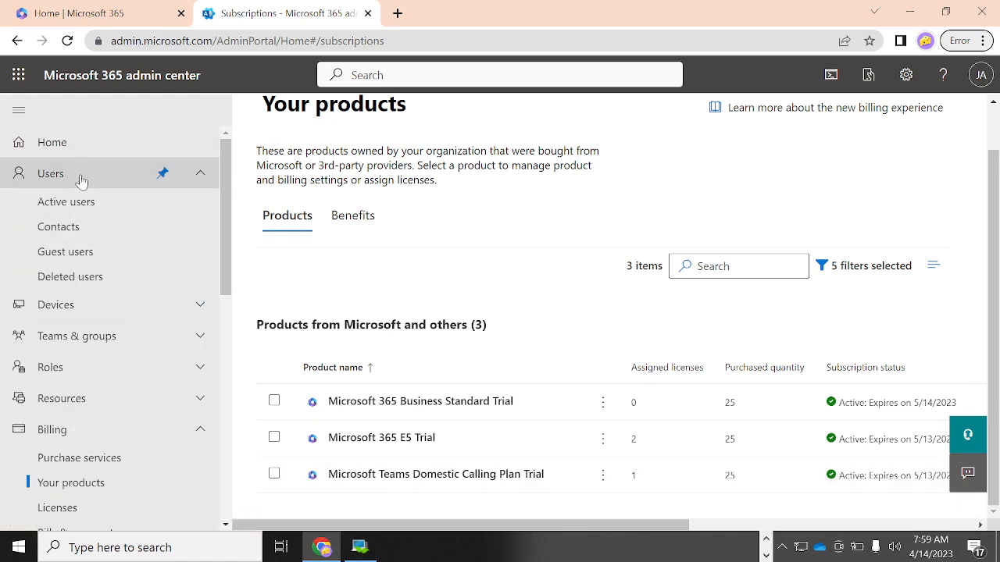
{"action": "left_click", "coordinate": [88, 202]}
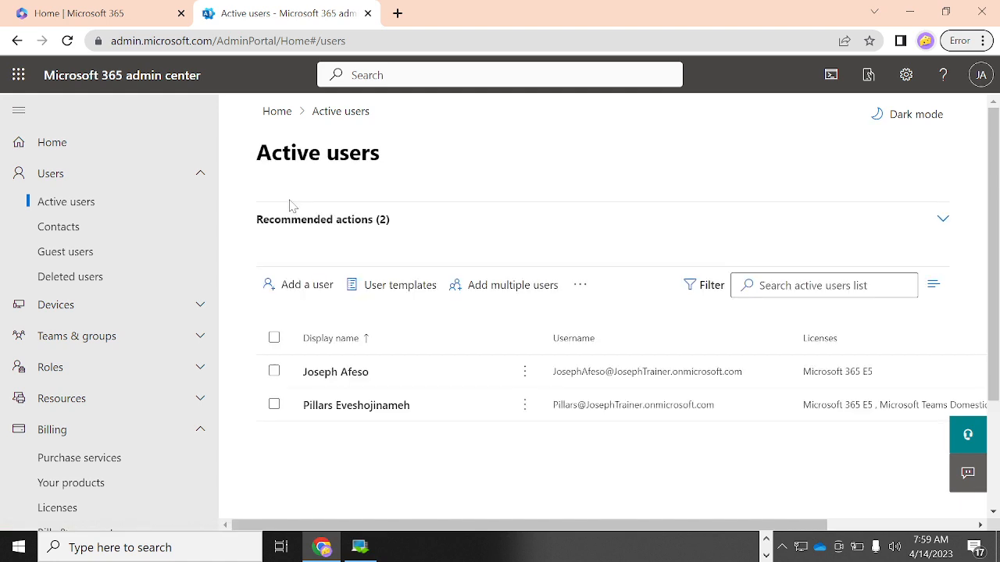
Start adding a user and enter their first name, last name and username
{"action": "left_click", "coordinate": [309, 288]}
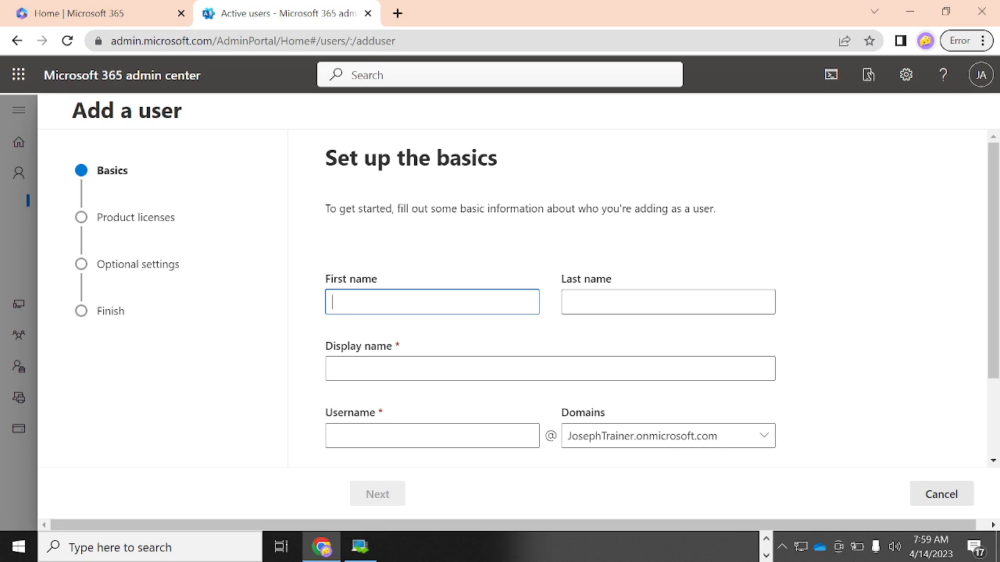
{"action": "key", "text": "Tab"}
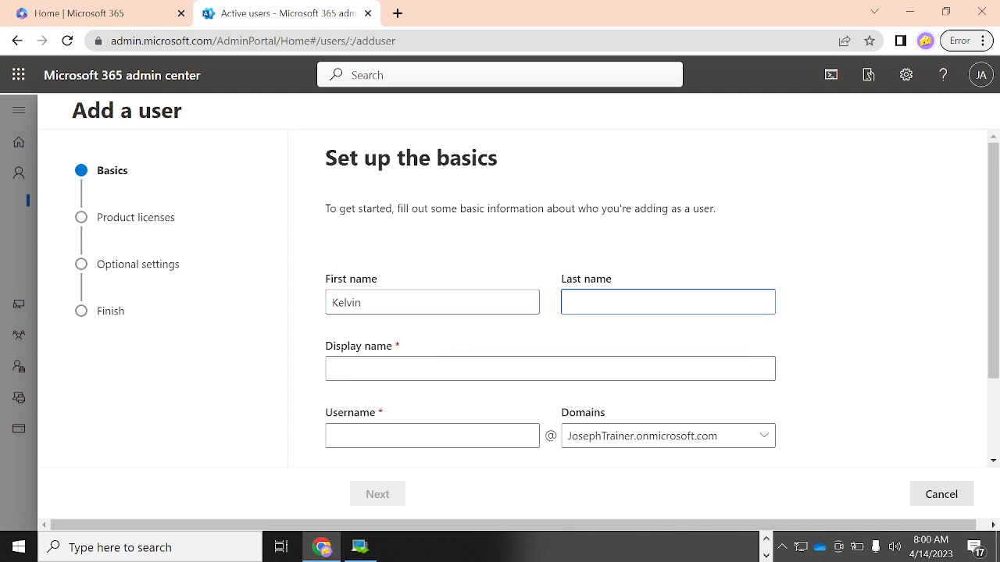
{"action": "key", "text": "Tab"}
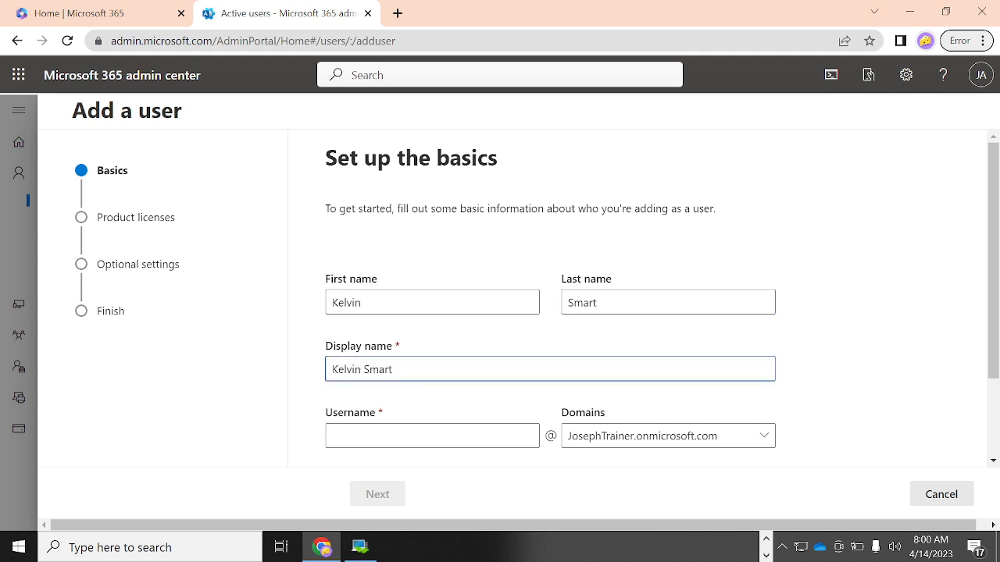
{"action": "key", "text": "Tab"}
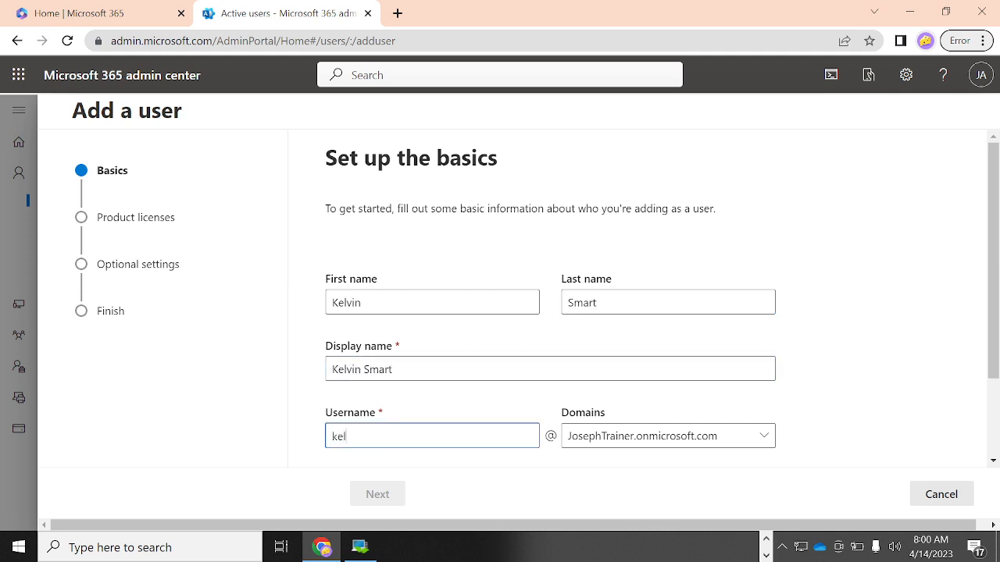
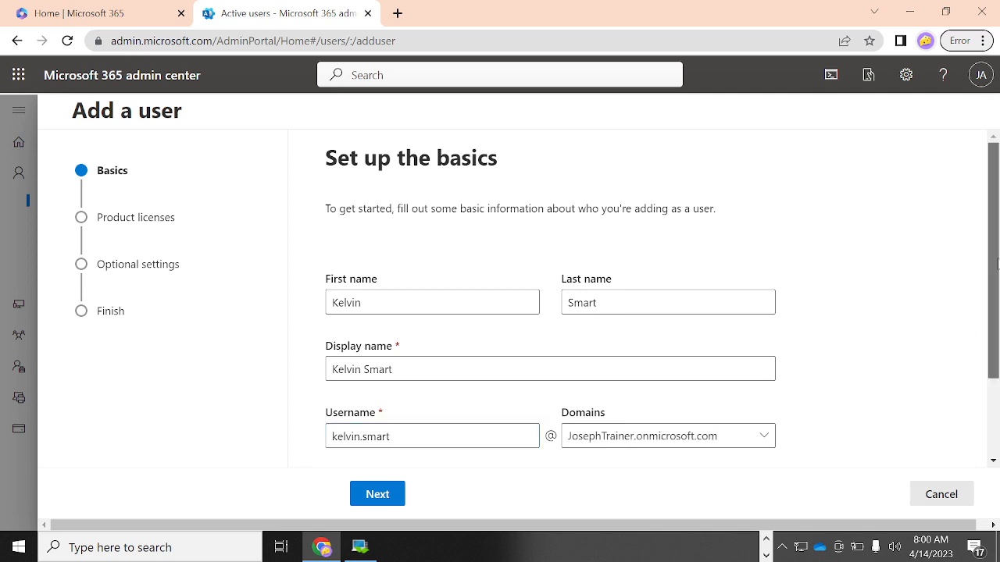
{"action": "scroll", "coordinate": [993, 263], "scroll_direction": "down", "scroll_amount": 2}
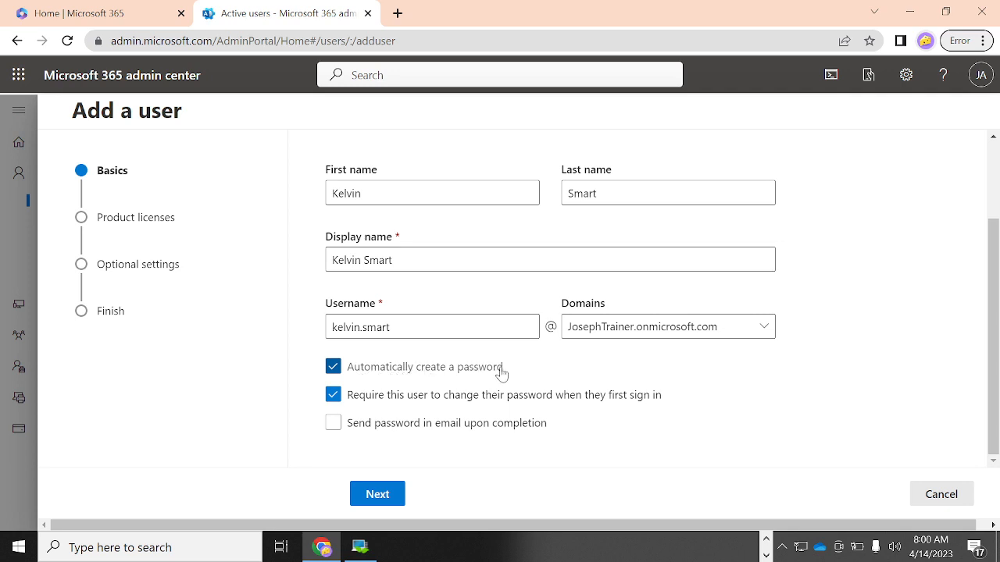
Keep automatic password creation on and require a password change at first sign-in
{"action": "left_click", "coordinate": [333, 367]}
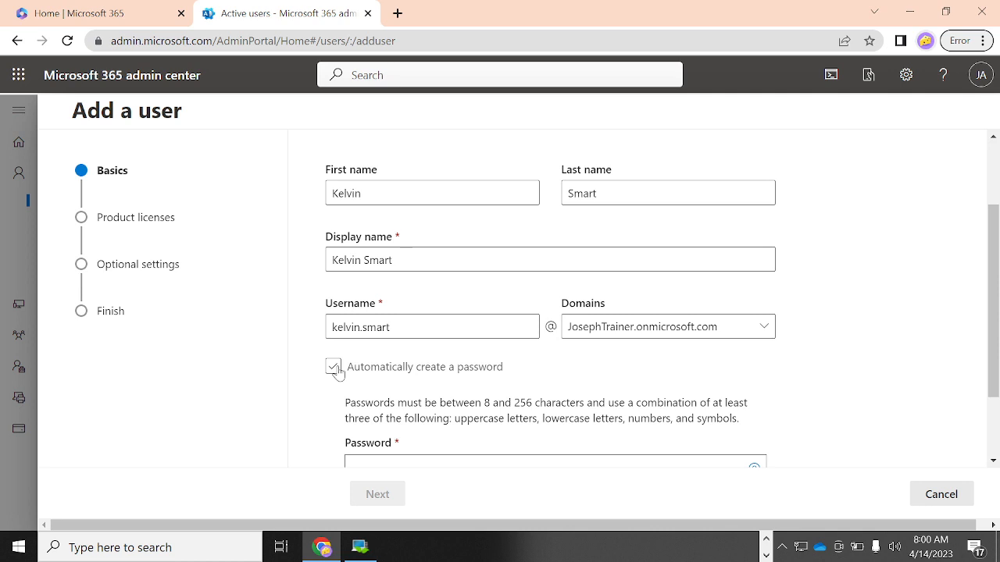
{"action": "left_click", "coordinate": [334, 368]}
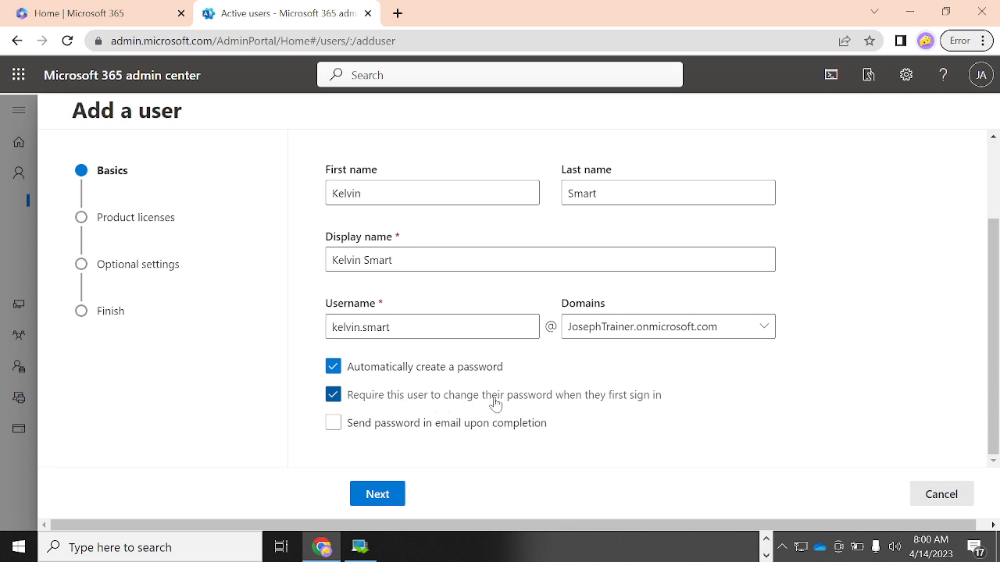
{"action": "left_click", "coordinate": [333, 398]}
{"action": "left_click", "coordinate": [333, 395]}
Set the new user's location to Nigeria
{"action": "left_click", "coordinate": [382, 494]}
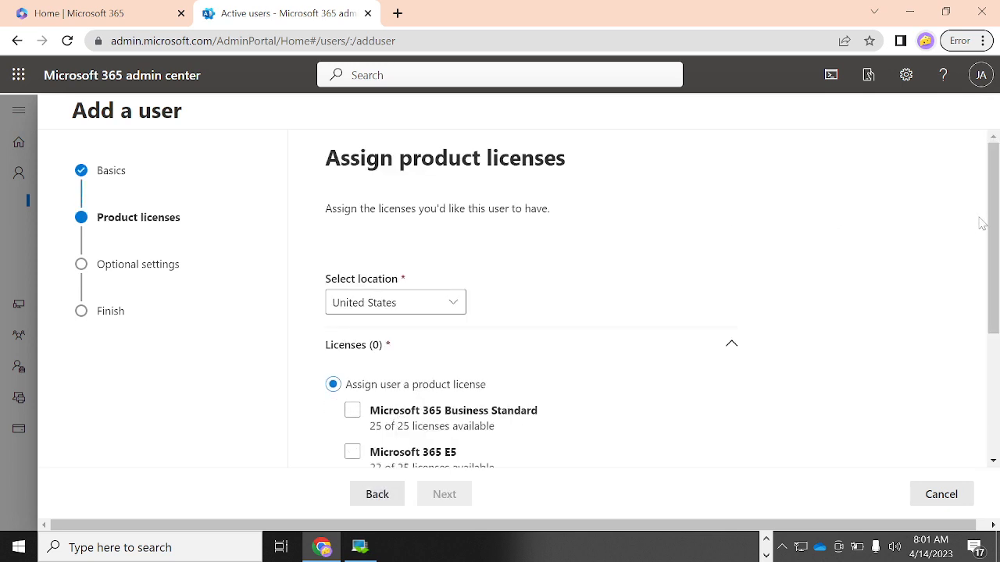
{"action": "left_click_drag", "start_coordinate": [991, 221], "coordinate": [996, 274]}
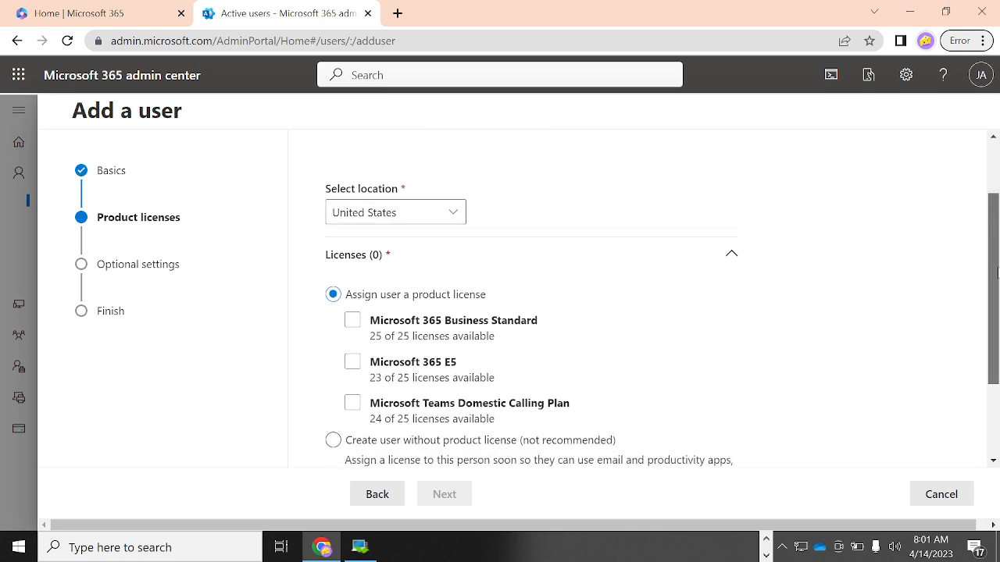
{"action": "left_click", "coordinate": [455, 213]}
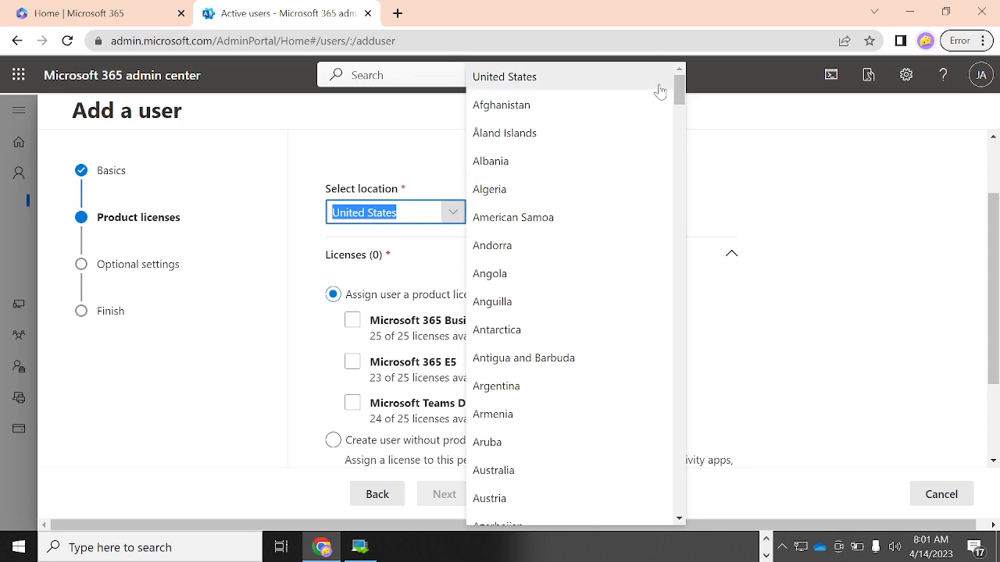
{"action": "left_click_drag", "start_coordinate": [677, 88], "coordinate": [663, 362]}
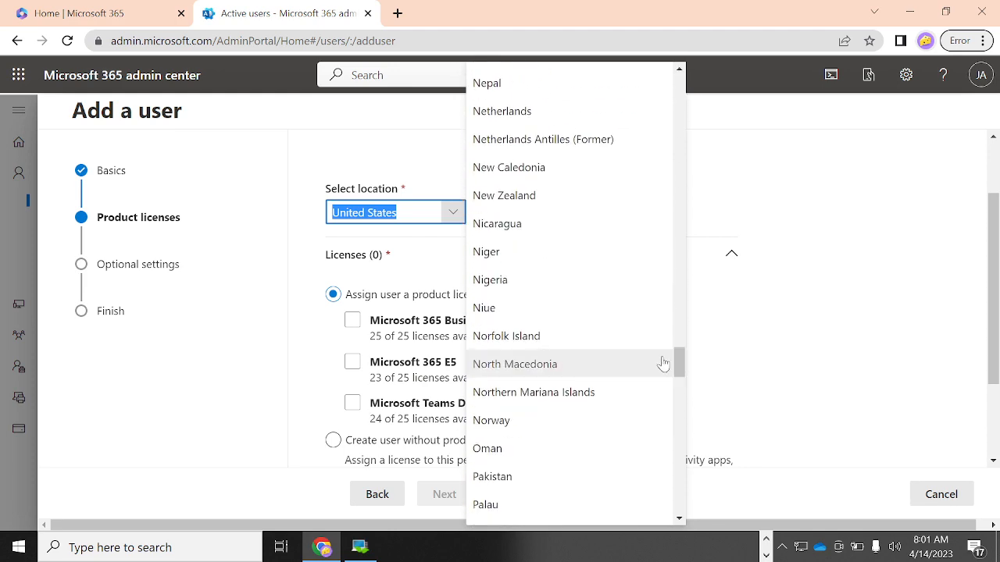
{"action": "left_click", "coordinate": [514, 281]}
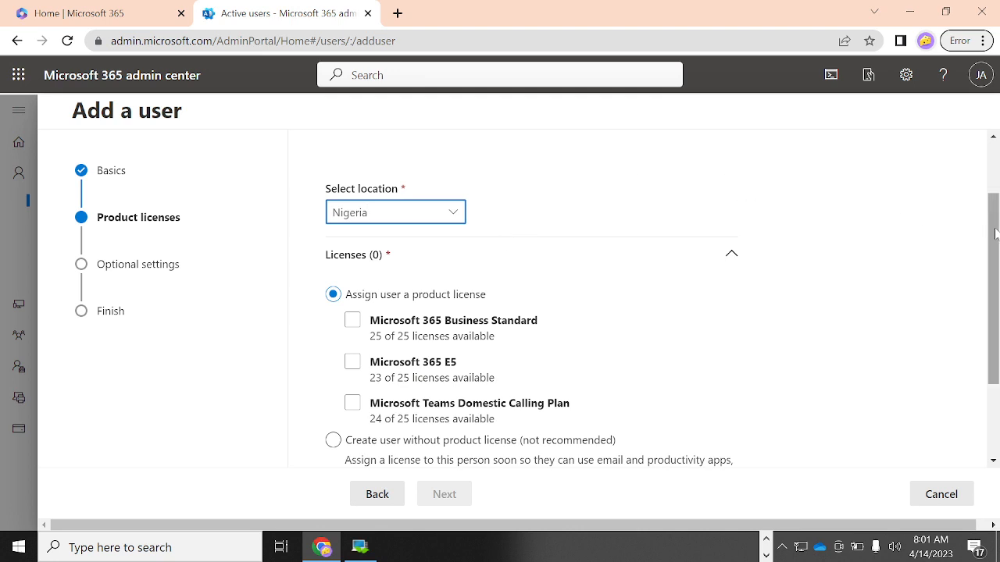
Assign the Microsoft 365 Business Standard licence to the new user
{"action": "left_click_drag", "start_coordinate": [995, 233], "coordinate": [995, 260]}
{"action": "left_click", "coordinate": [495, 282]}
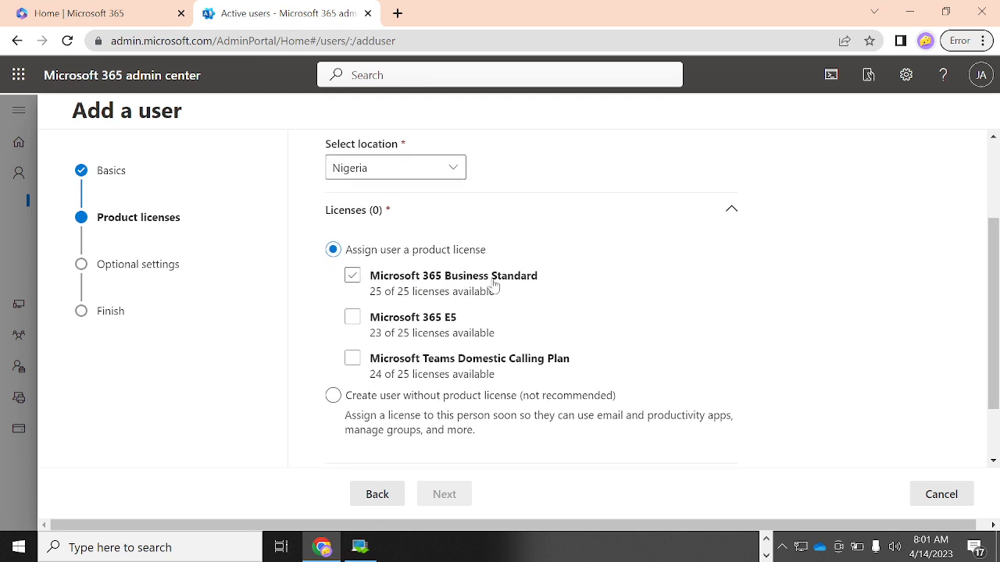
{"action": "left_click", "coordinate": [354, 279]}
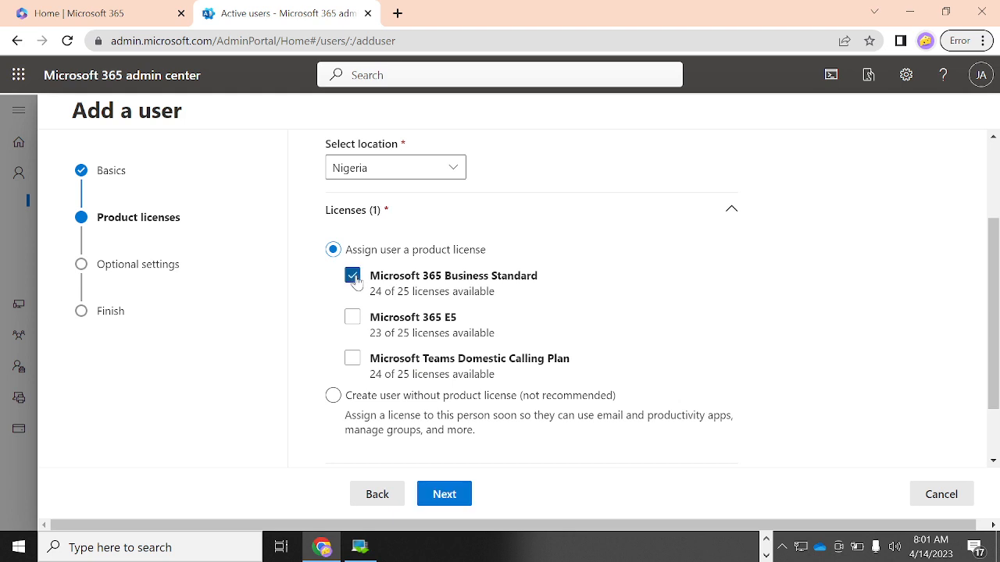
{"action": "left_click", "coordinate": [457, 495]}
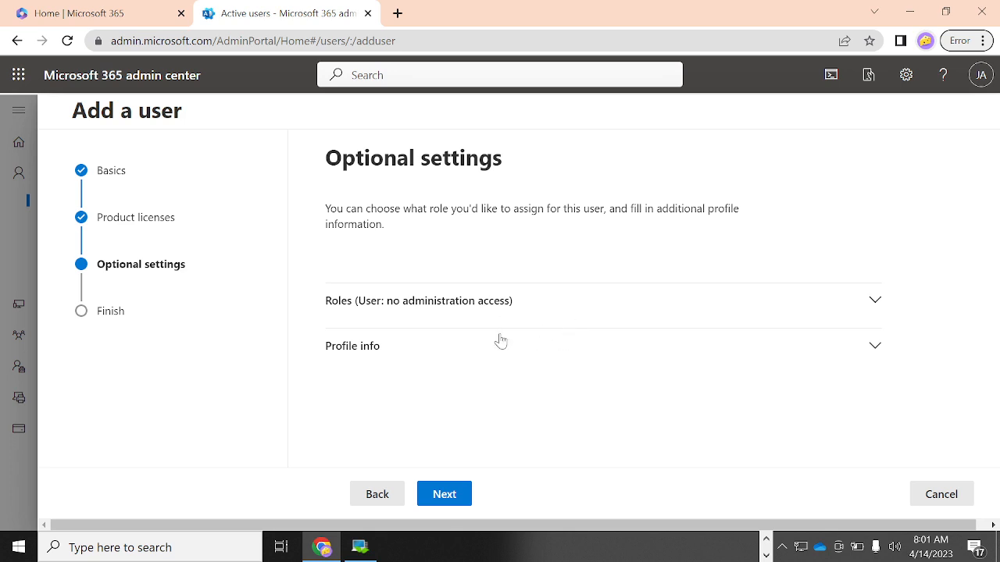
Expand Roles and leave 'User (no admin center access)' selected before proceeding to review
{"action": "left_click", "coordinate": [531, 315]}
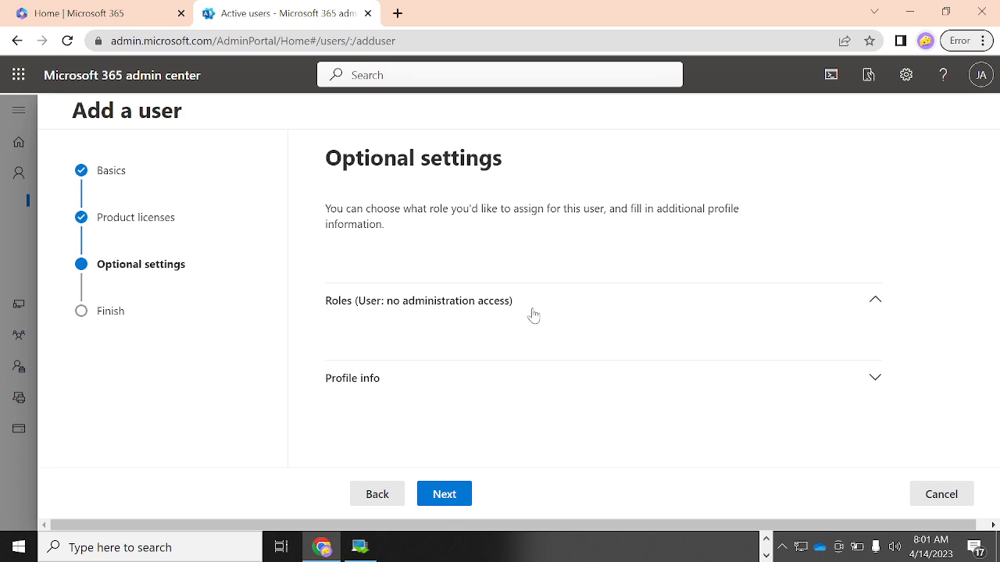
{"action": "left_click_drag", "start_coordinate": [991, 225], "coordinate": [992, 326]}
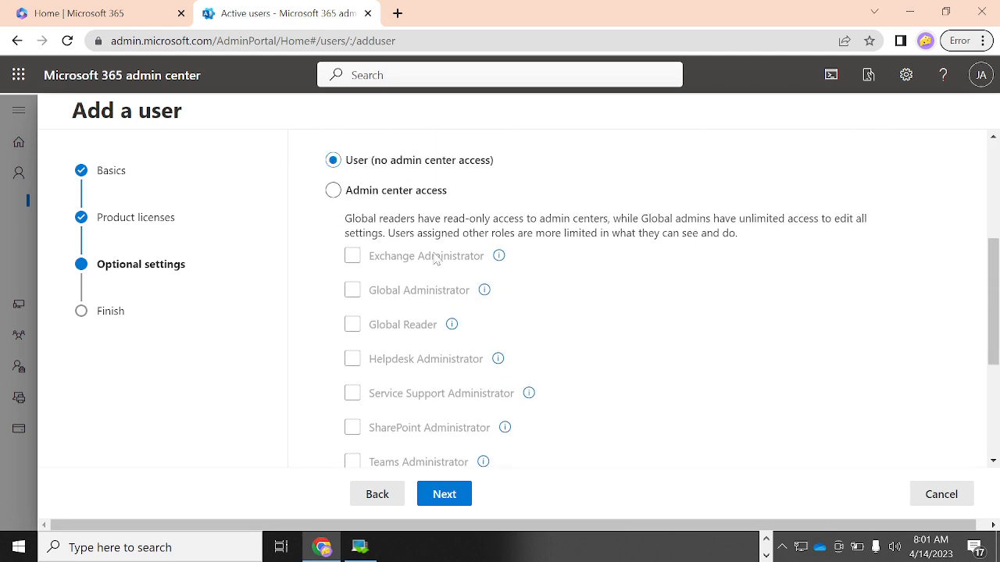
{"action": "left_click", "coordinate": [334, 192]}
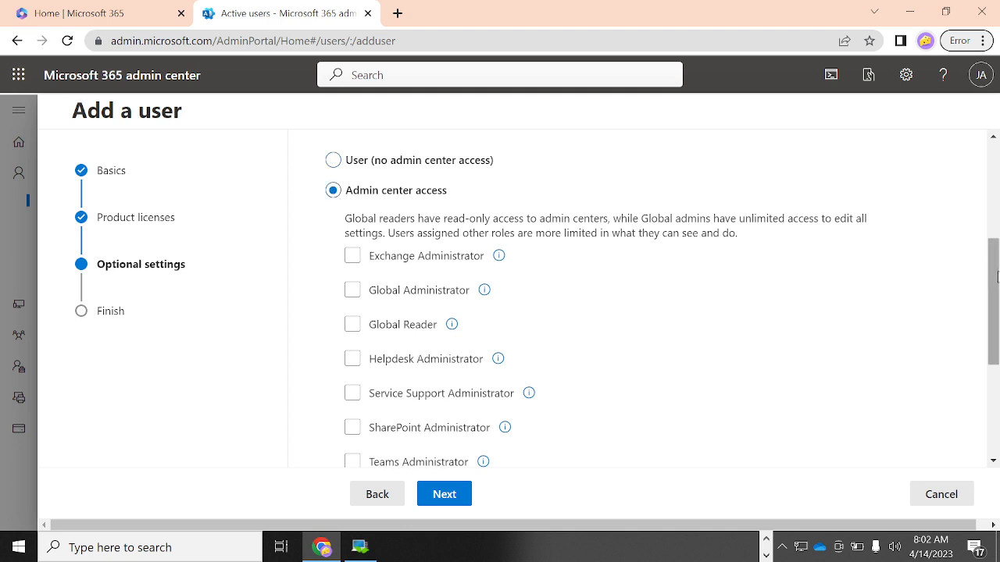
{"action": "left_click_drag", "start_coordinate": [995, 277], "coordinate": [996, 303]}
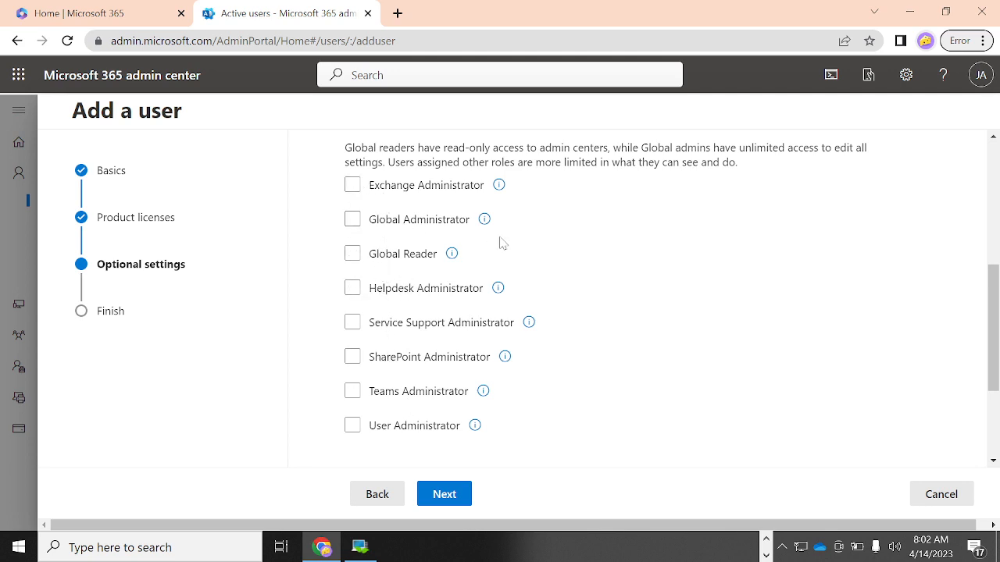
{"action": "scroll", "coordinate": [996, 324], "scroll_direction": "up", "scroll_amount": 3}
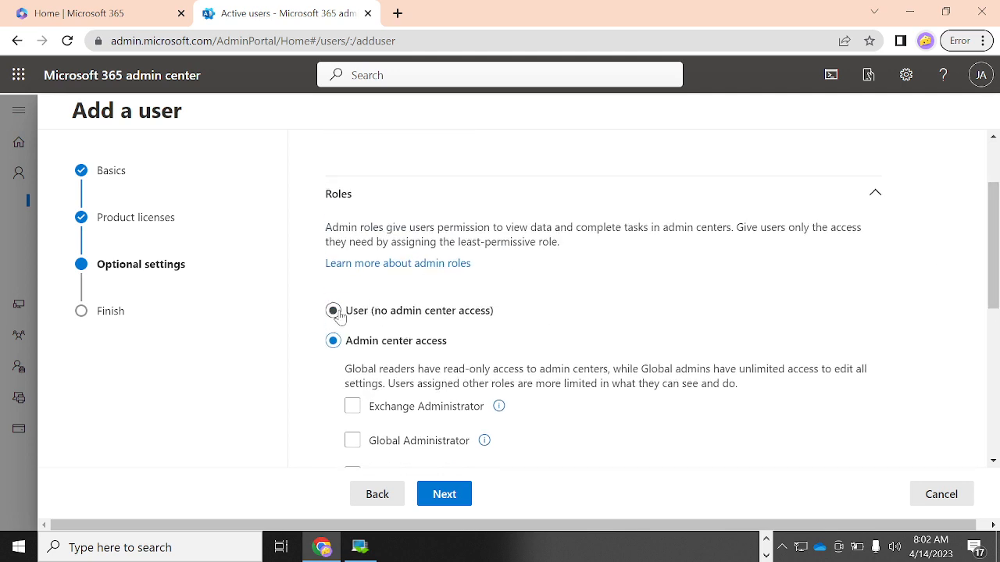
{"action": "left_click", "coordinate": [334, 310]}
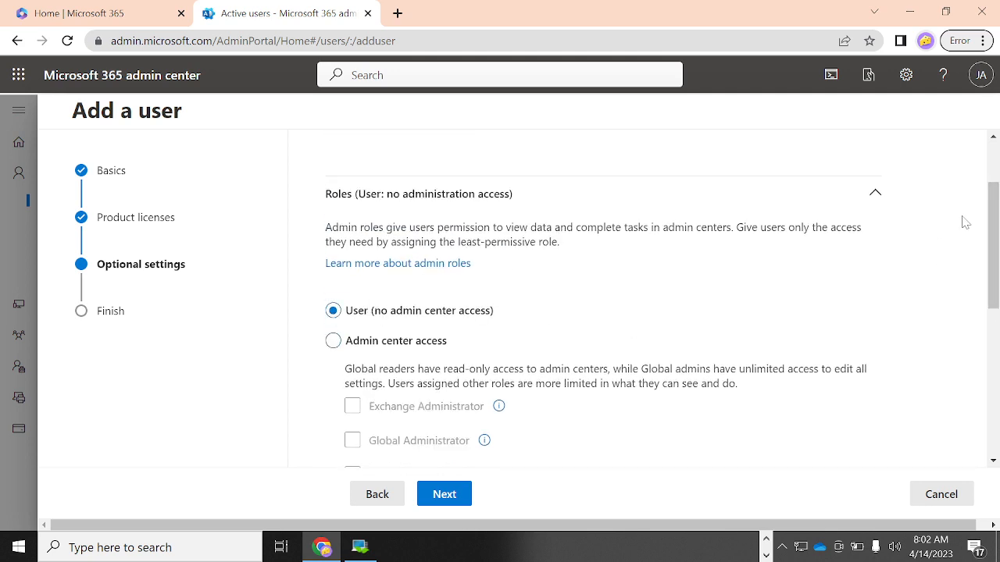
{"action": "left_click_drag", "start_coordinate": [994, 223], "coordinate": [995, 368]}
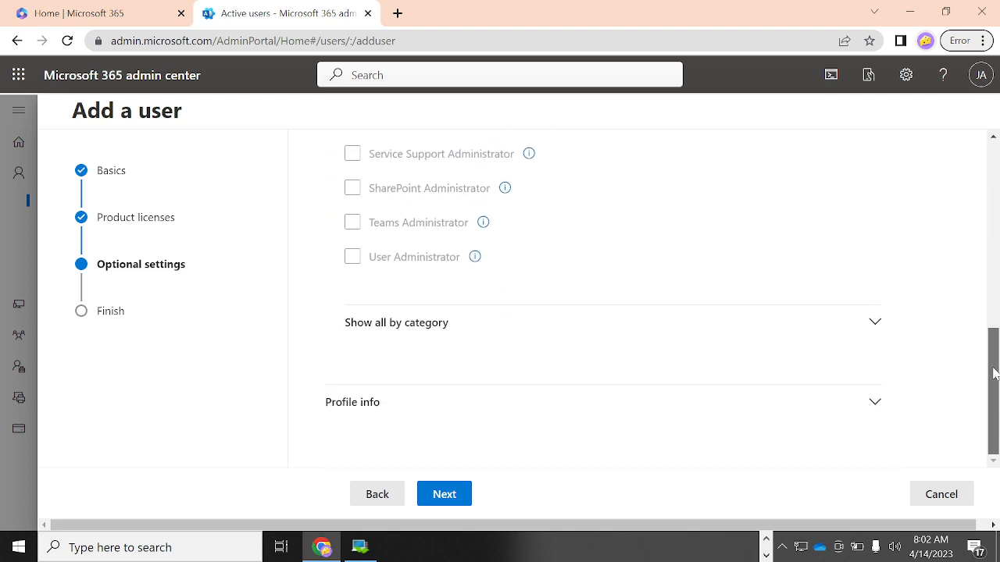
{"action": "left_click", "coordinate": [454, 493]}
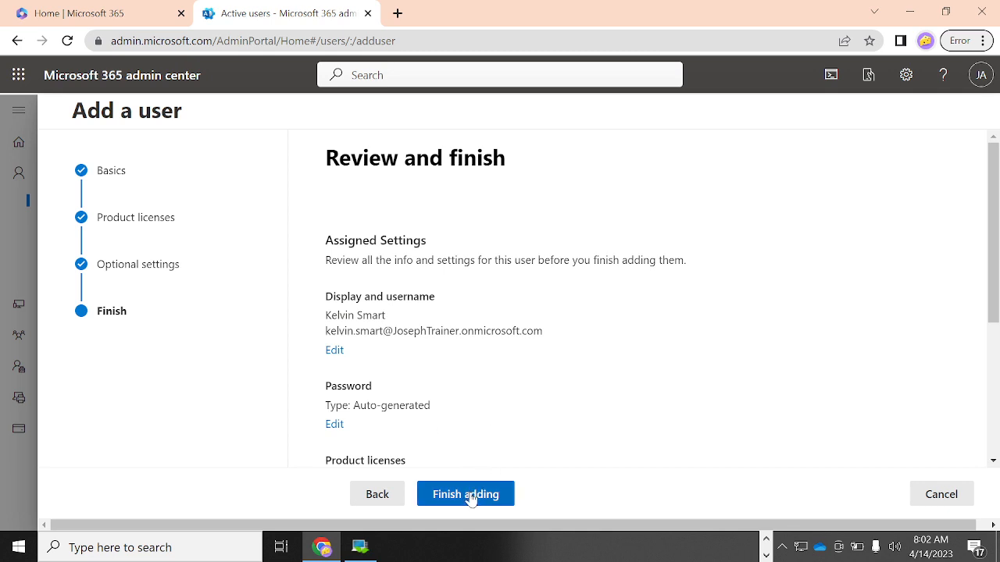
Finish adding the user and close the confirmation to return to Active users
{"action": "left_click", "coordinate": [470, 496]}
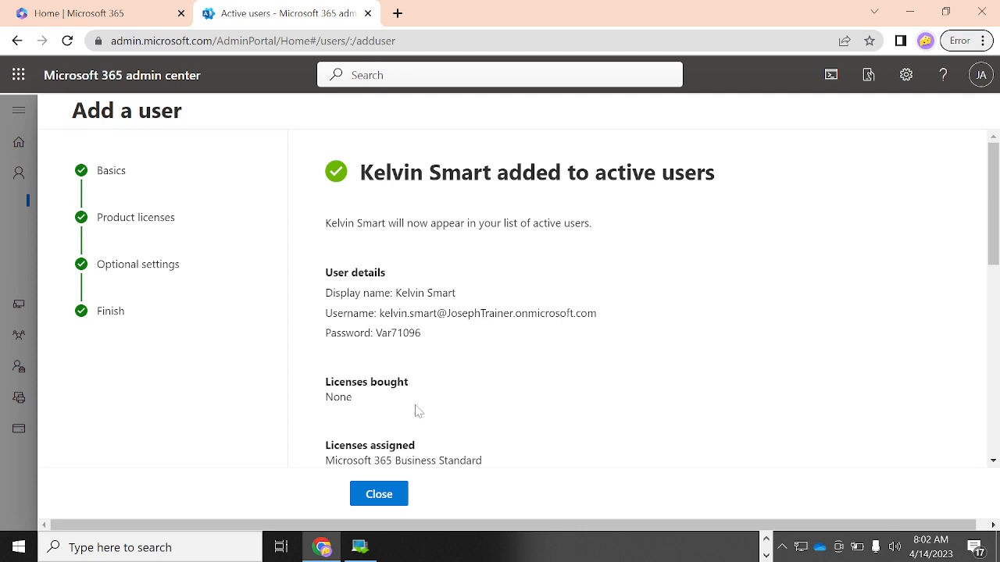
{"action": "left_click_drag", "start_coordinate": [992, 210], "coordinate": [990, 263]}
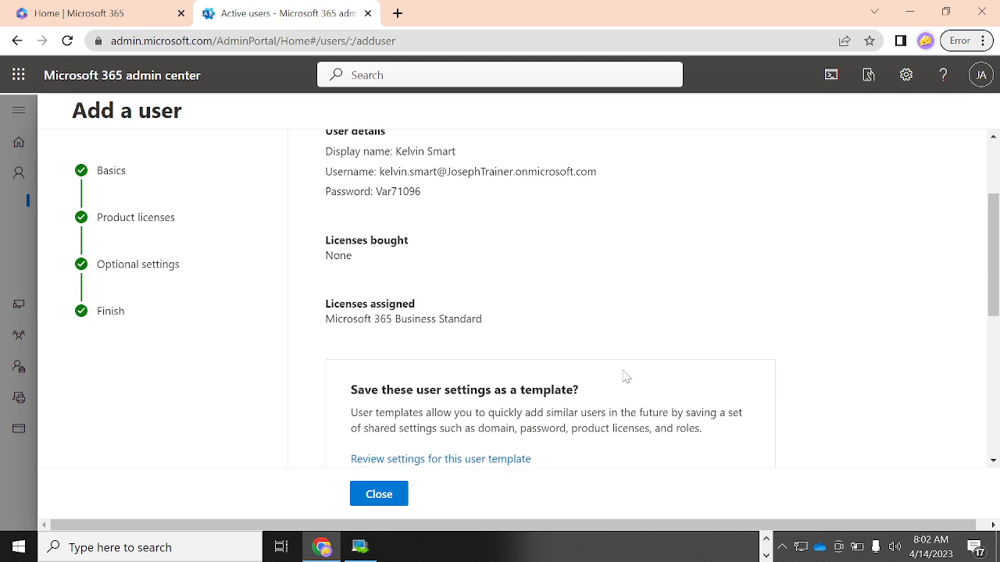
{"action": "left_click", "coordinate": [392, 495]}
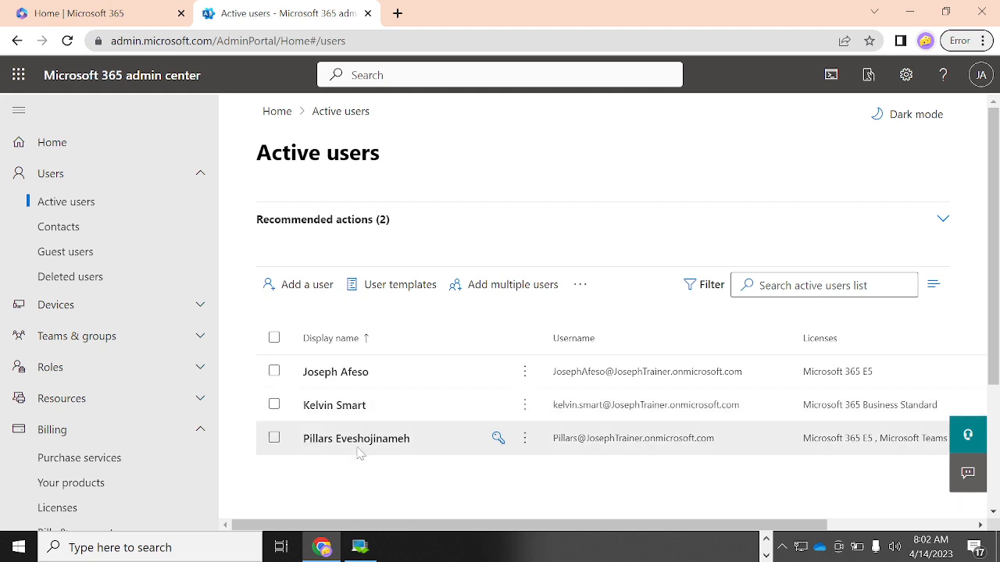
Reset the new user's password, requiring a password change at next sign-in
{"action": "left_click", "coordinate": [338, 407]}
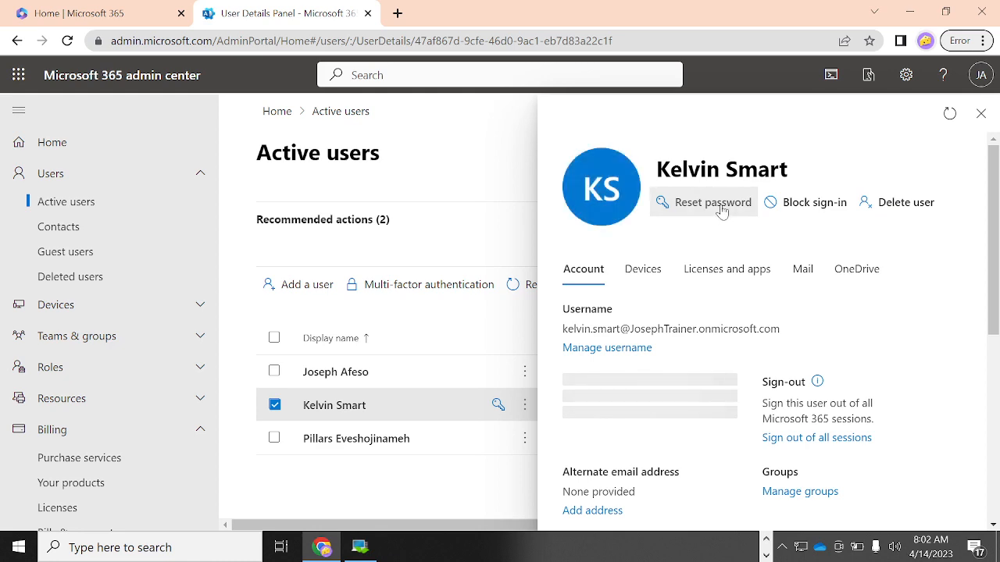
{"action": "left_click", "coordinate": [721, 209]}
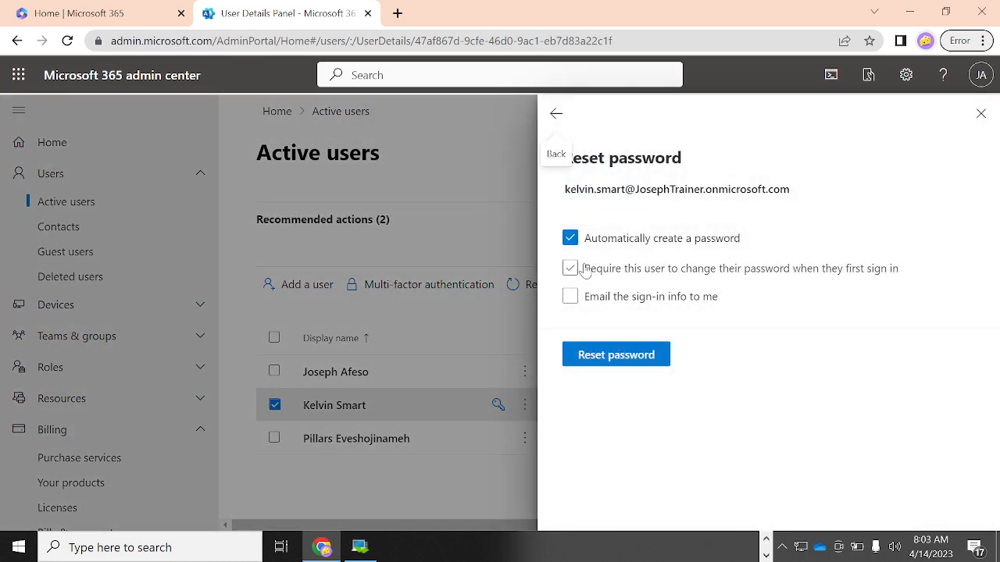
{"action": "left_click", "coordinate": [570, 268]}
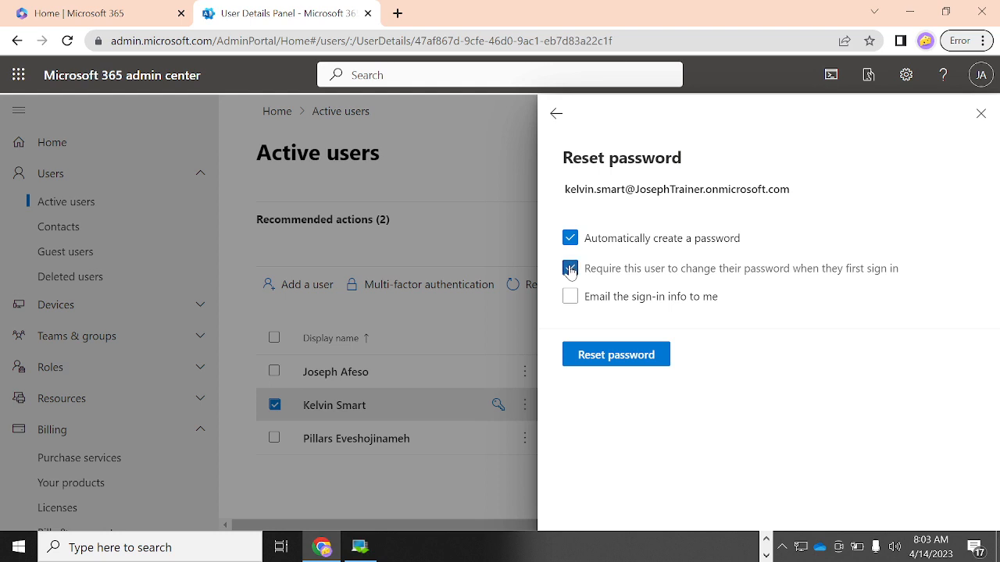
{"action": "left_click", "coordinate": [616, 355]}
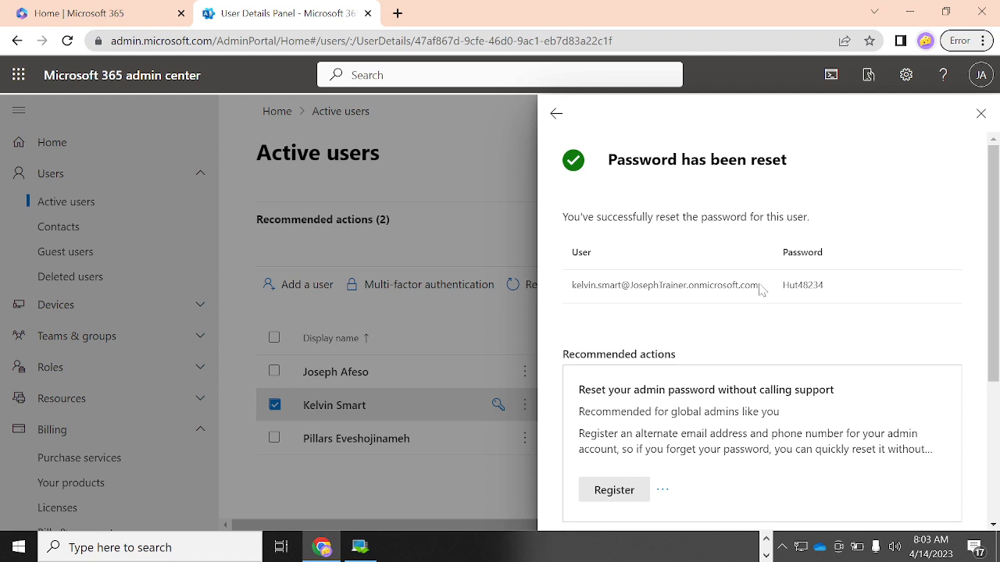
Select the new user's username and clear the whole clipboard history
{"action": "left_click_drag", "start_coordinate": [761, 291], "coordinate": [553, 291]}
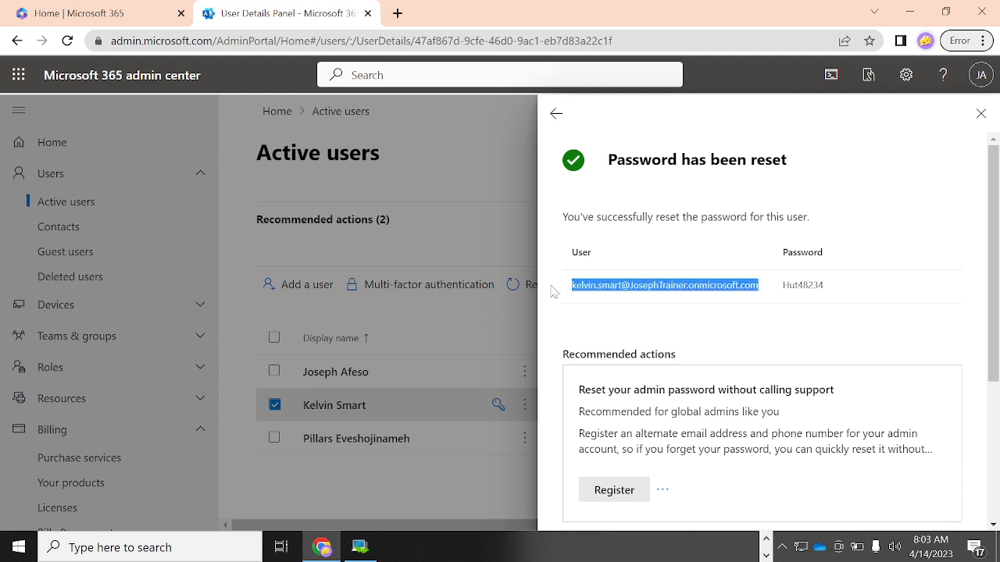
{"action": "key", "text": "super+v"}
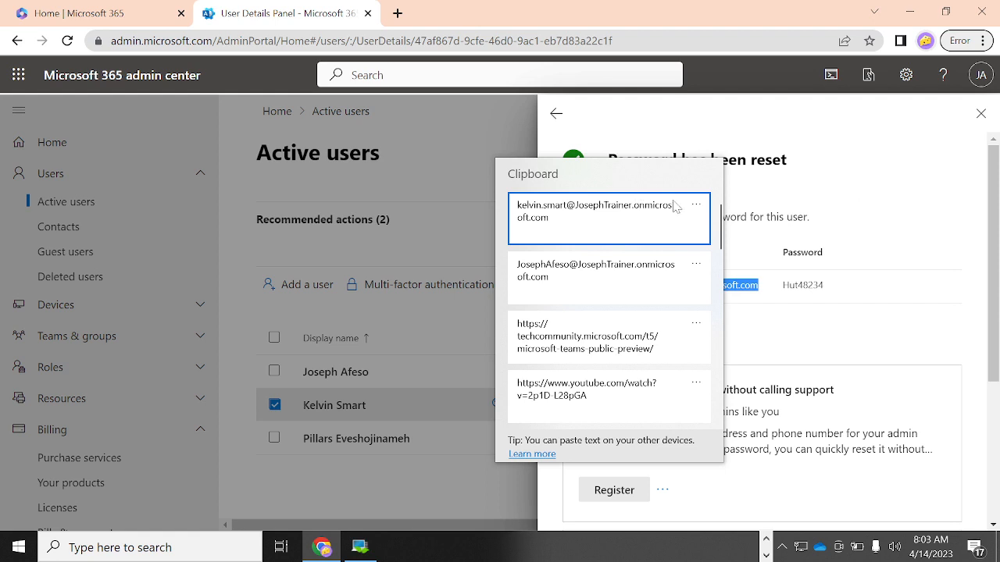
{"action": "left_click", "coordinate": [696, 207]}
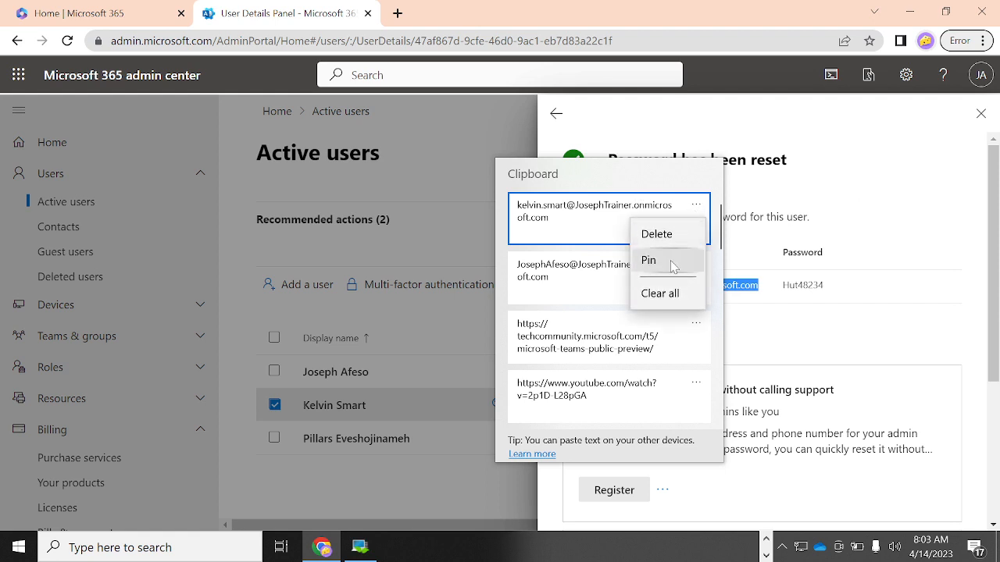
{"action": "left_click", "coordinate": [669, 297]}
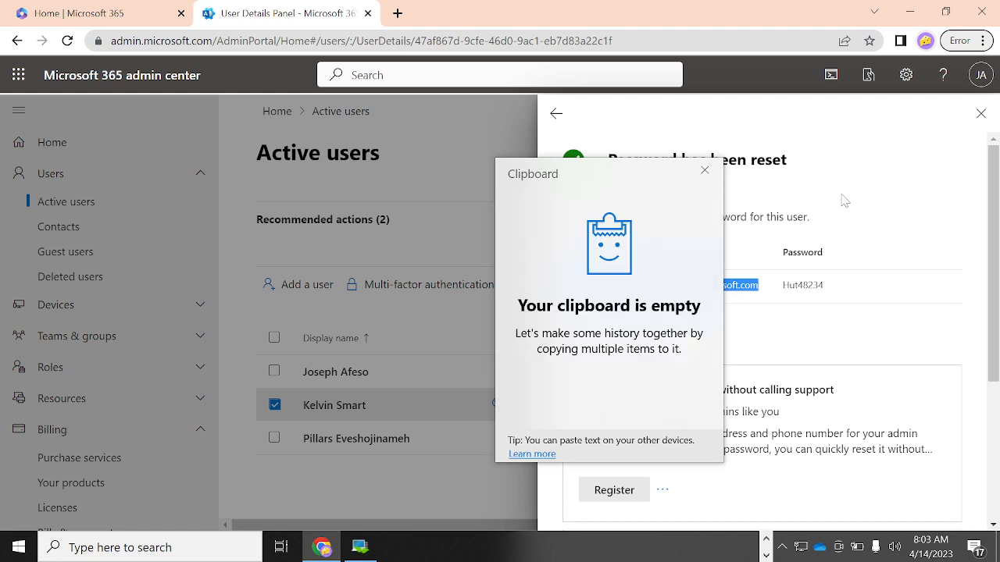
{"action": "left_click", "coordinate": [842, 195]}
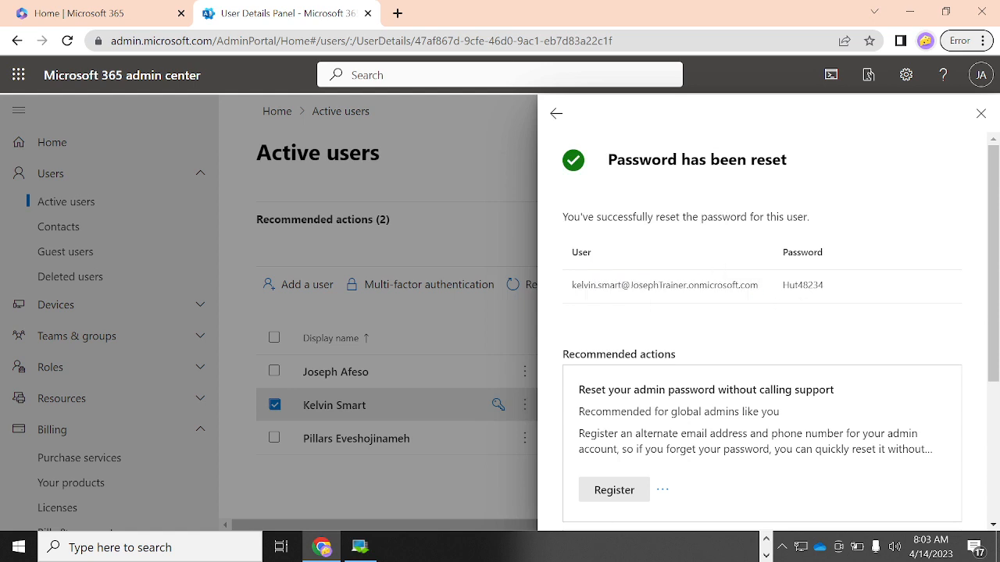
Copy the new temporary password and confirm it appears in clipboard history
{"action": "double_click", "coordinate": [803, 285]}
{"action": "key", "text": "super+v"}
{"action": "left_click", "coordinate": [909, 232]}
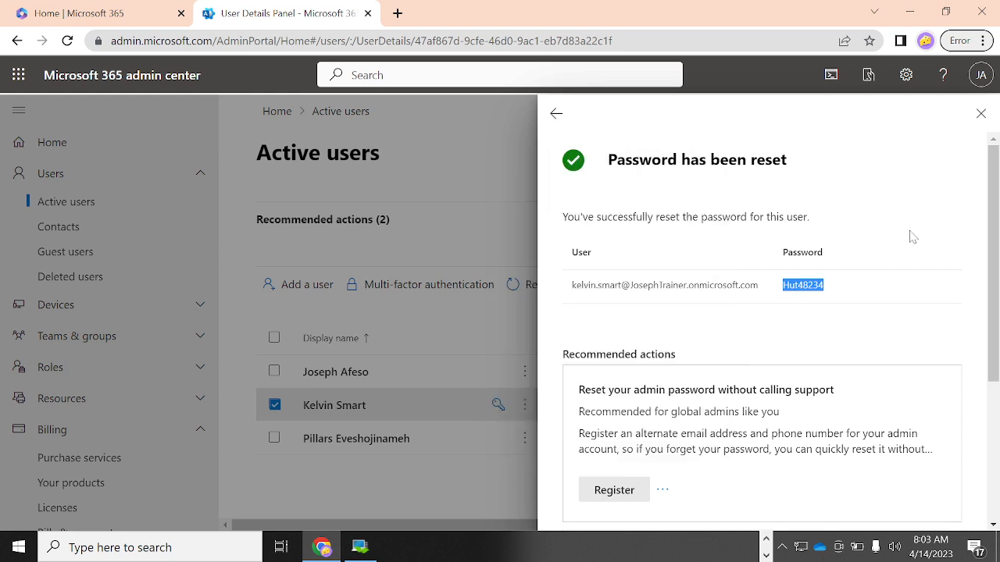
{"action": "left_click", "coordinate": [925, 40]}
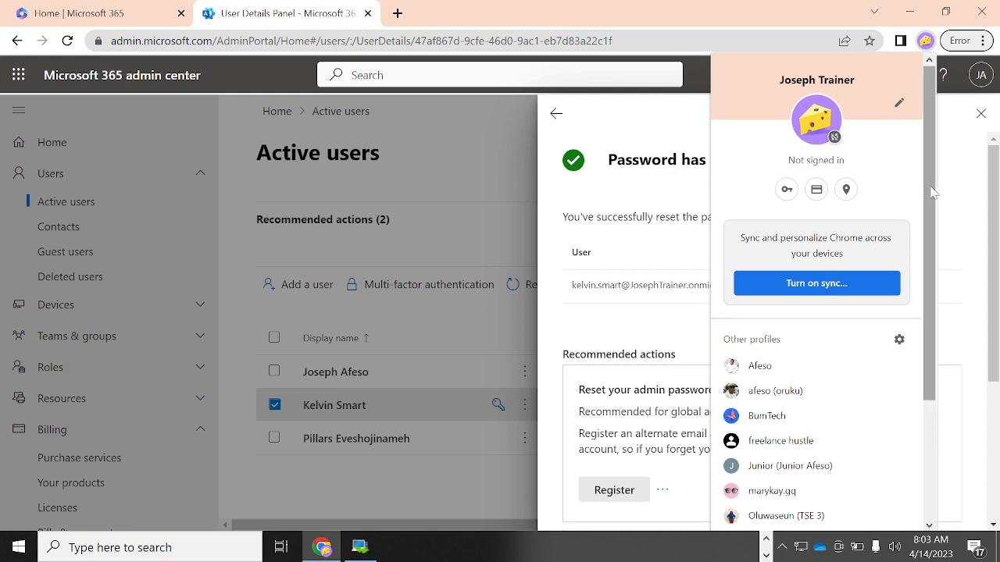
Switch to a Chrome Guest profile, open a new Guest window, and go to office.com
{"action": "scroll", "coordinate": [931, 193], "scroll_direction": "down", "scroll_amount": 3}
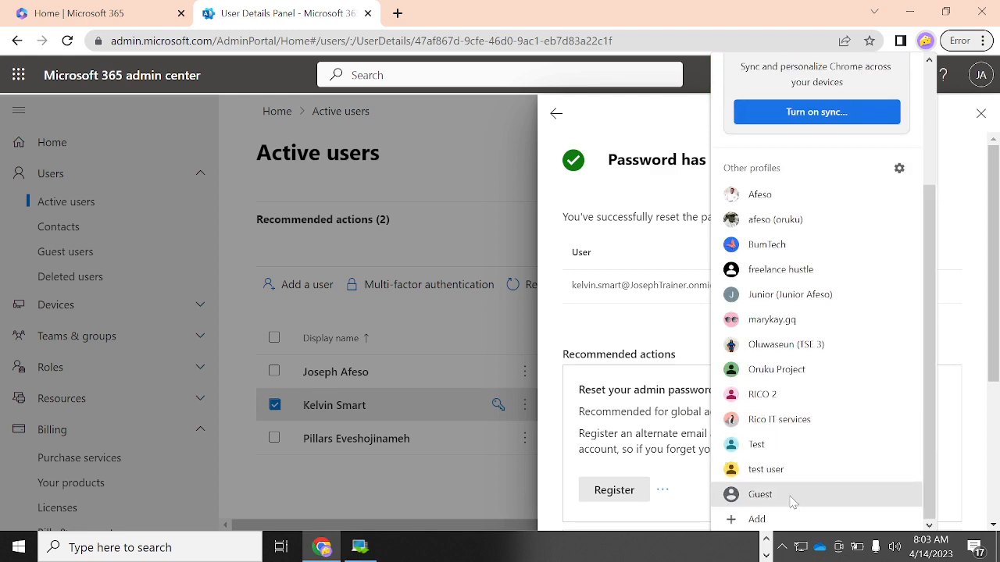
{"action": "left_click", "coordinate": [791, 497]}
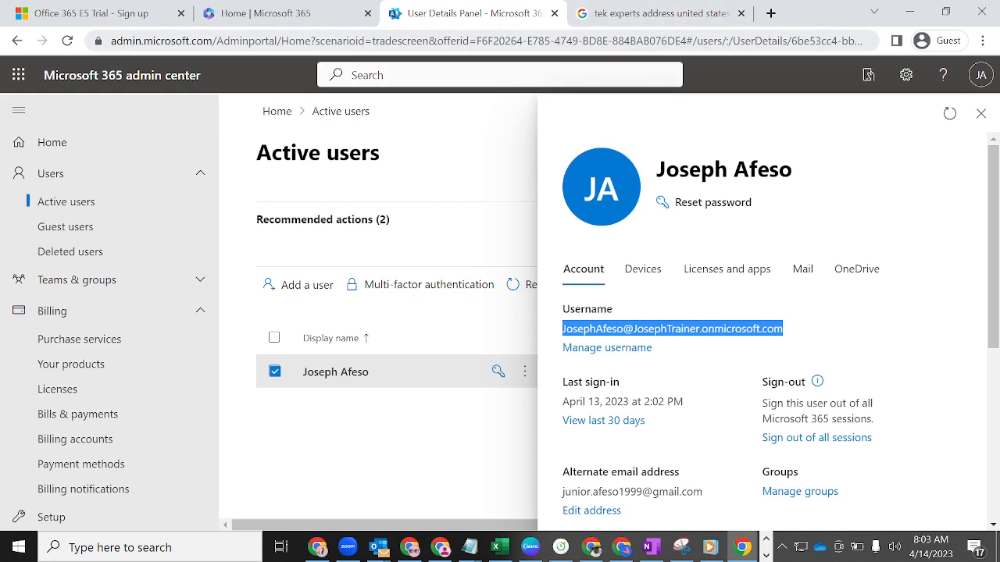
{"action": "left_click", "coordinate": [570, 41]}
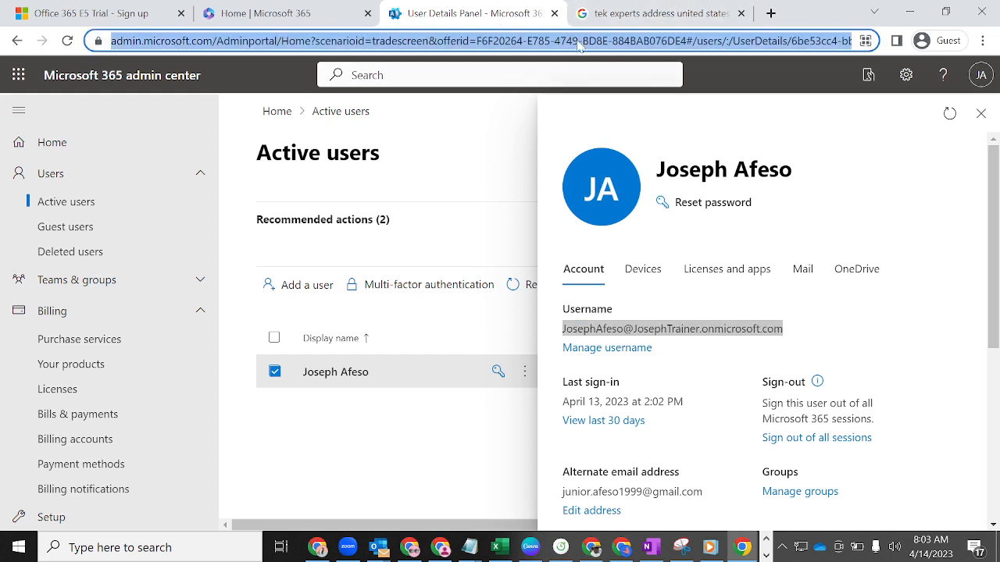
{"action": "left_click", "coordinate": [982, 42]}
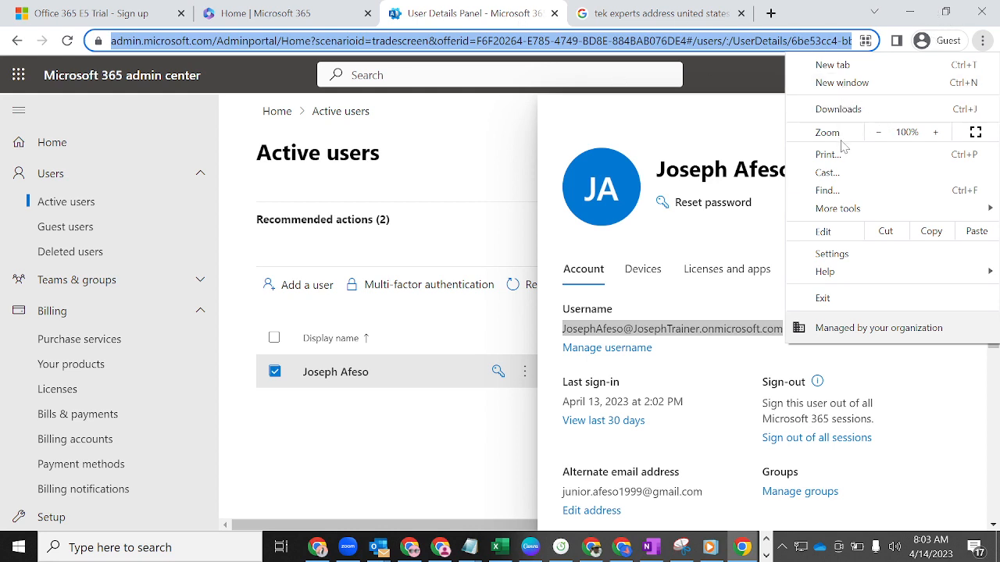
{"action": "left_click", "coordinate": [837, 84]}
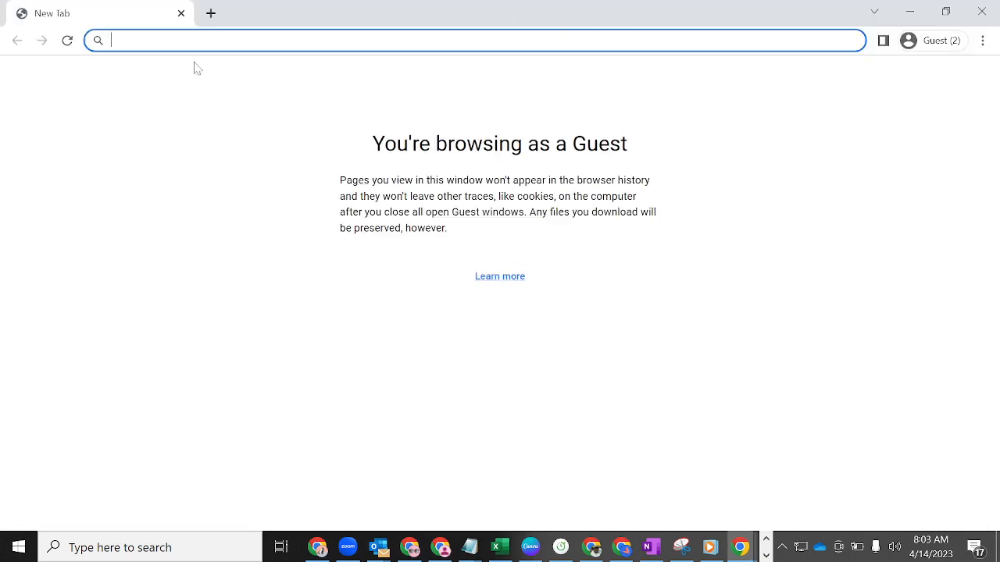
{"action": "type", "text": "office"}
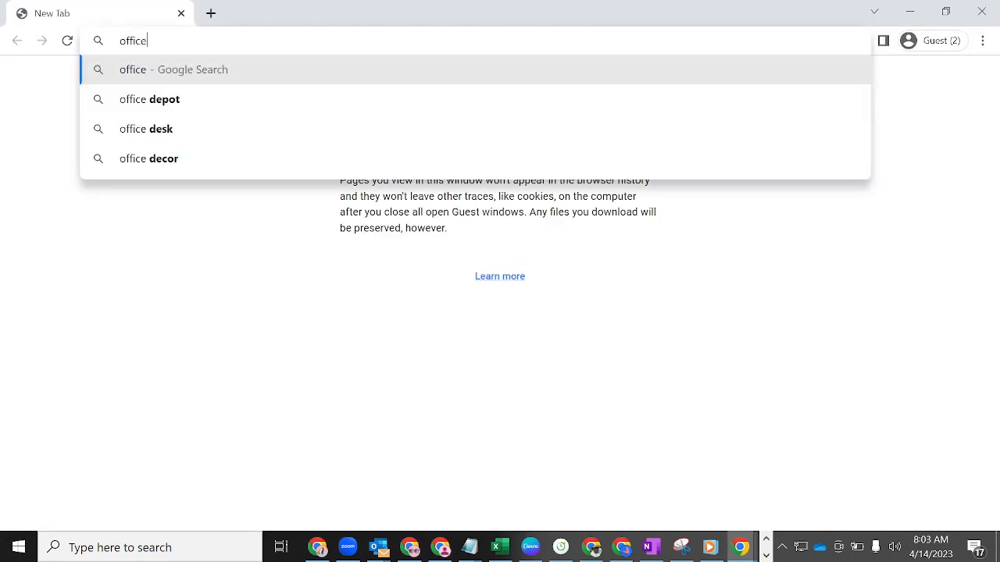
{"action": "type", "text": ".com"}
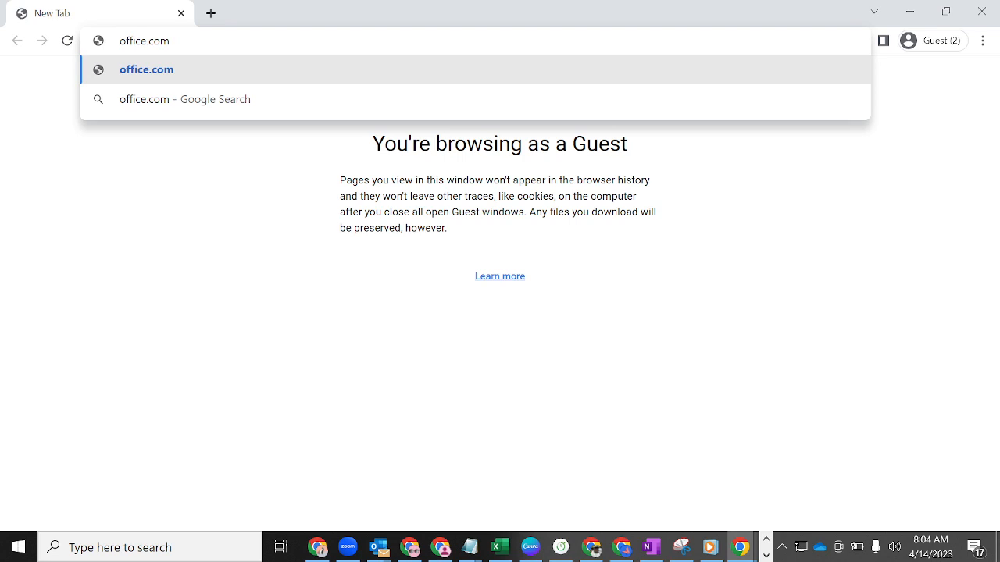
{"action": "key", "text": "Return"}
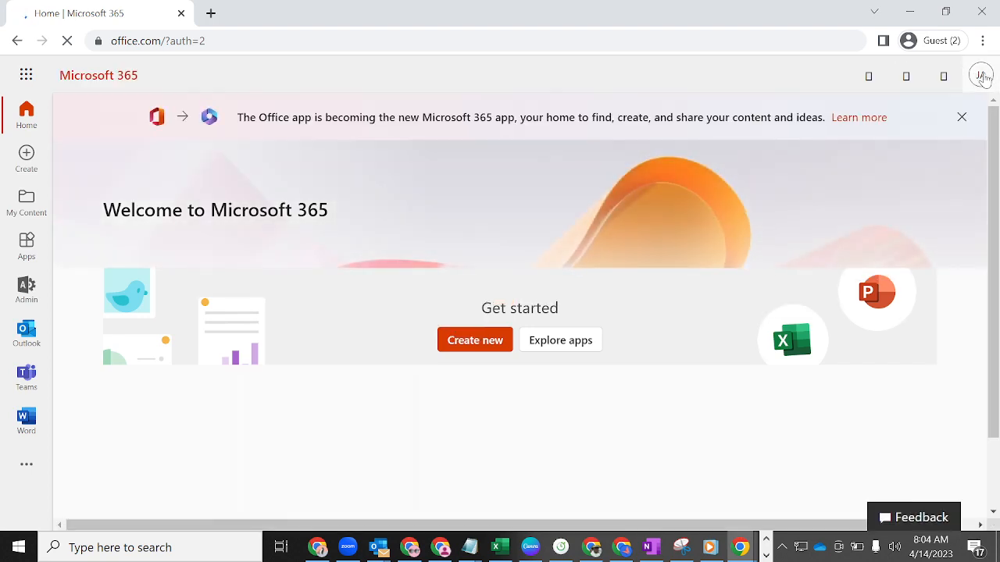
From the account panel, choose to sign in with another account
{"action": "left_click", "coordinate": [981, 76]}
{"action": "left_click", "coordinate": [981, 75]}
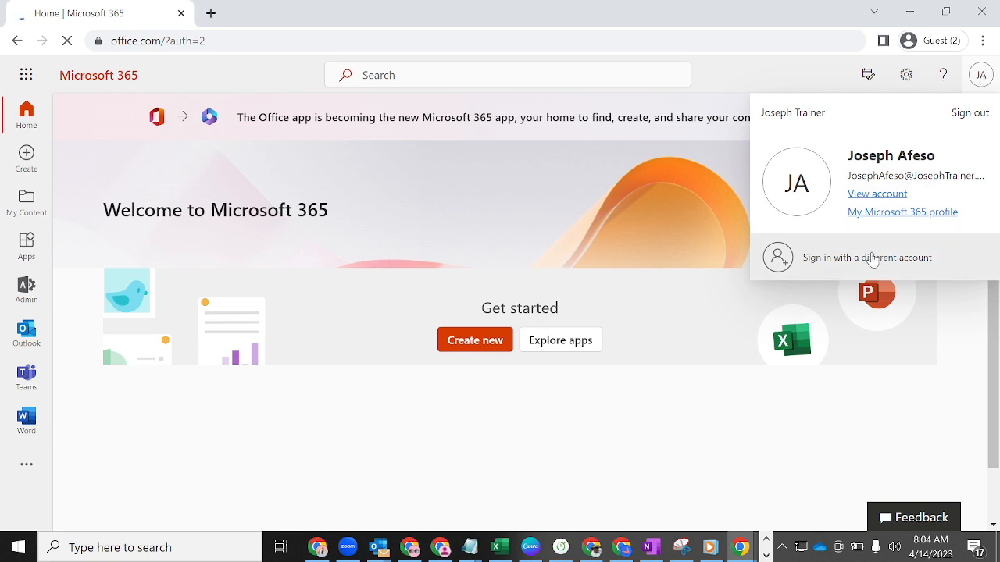
{"action": "left_click", "coordinate": [872, 259]}
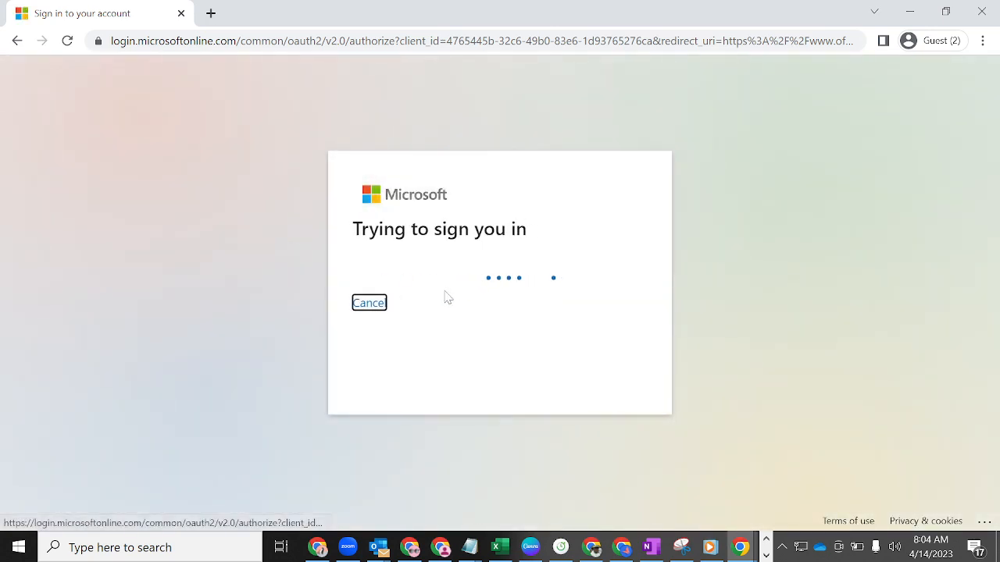
{"action": "left_click", "coordinate": [467, 352]}
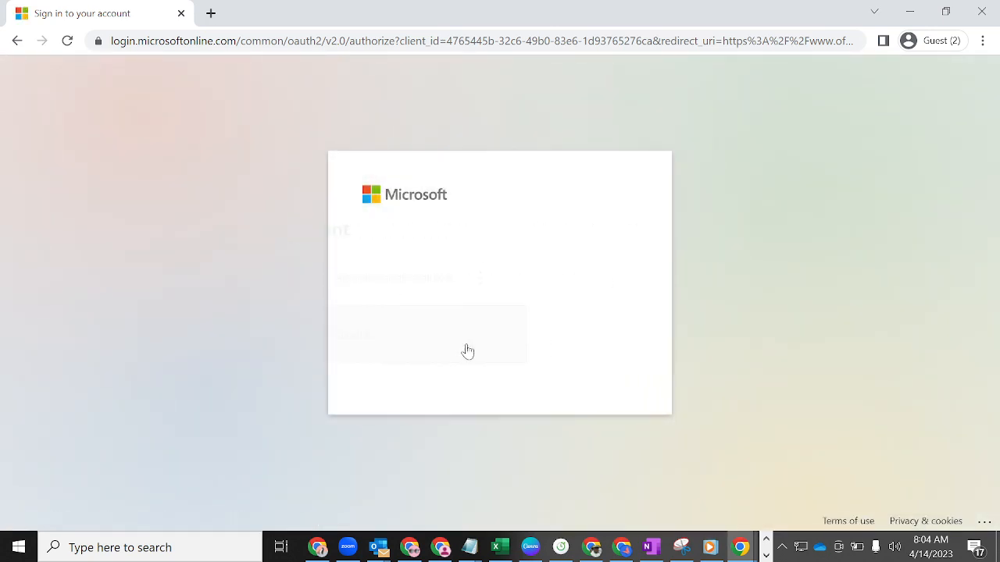
Sign in with the new user's email and temporary password pasted from clipboard history
{"action": "key", "text": "super+v"}
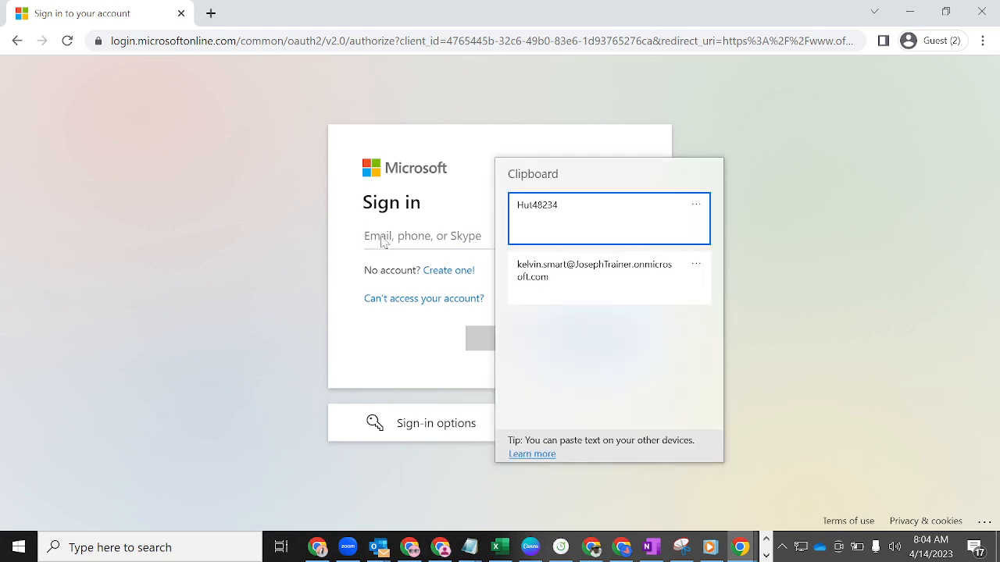
{"action": "left_click", "coordinate": [556, 270]}
{"action": "left_click", "coordinate": [593, 337]}
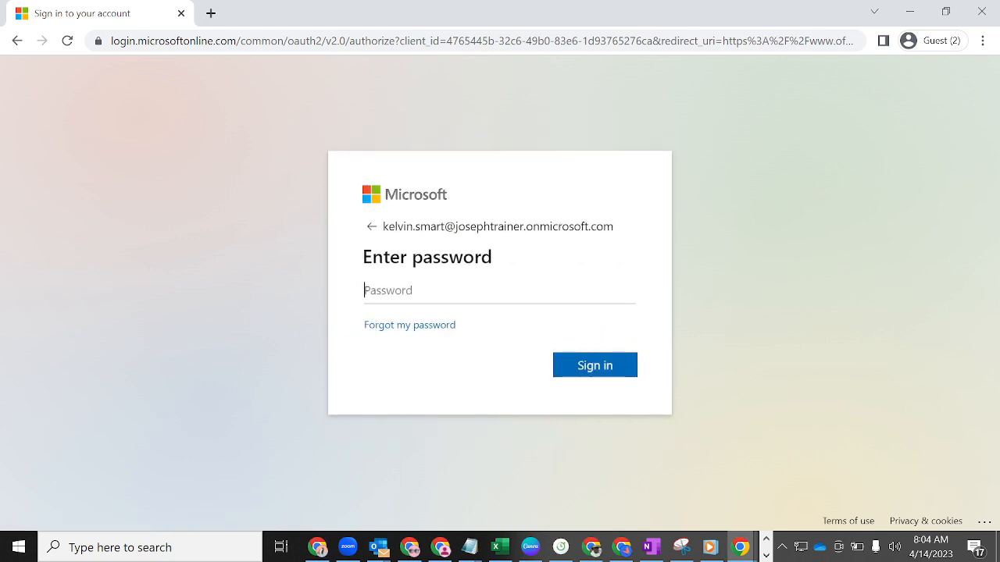
{"action": "key", "text": "super+v"}
{"action": "left_click", "coordinate": [428, 201]}
{"action": "left_click", "coordinate": [592, 366]}
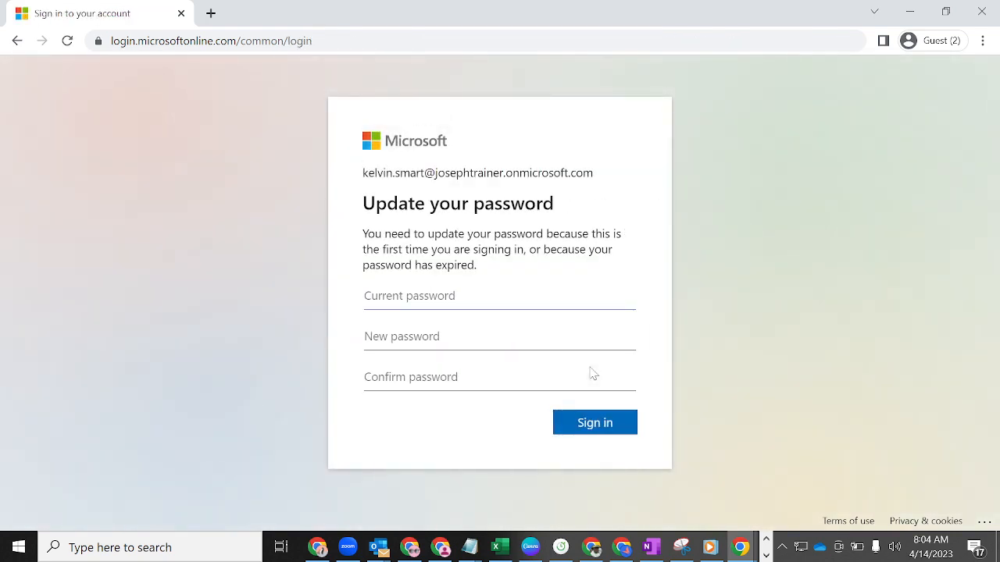
Enter the temporary password as current, type and confirm a new password, and sign in
{"action": "key", "text": "super+v"}
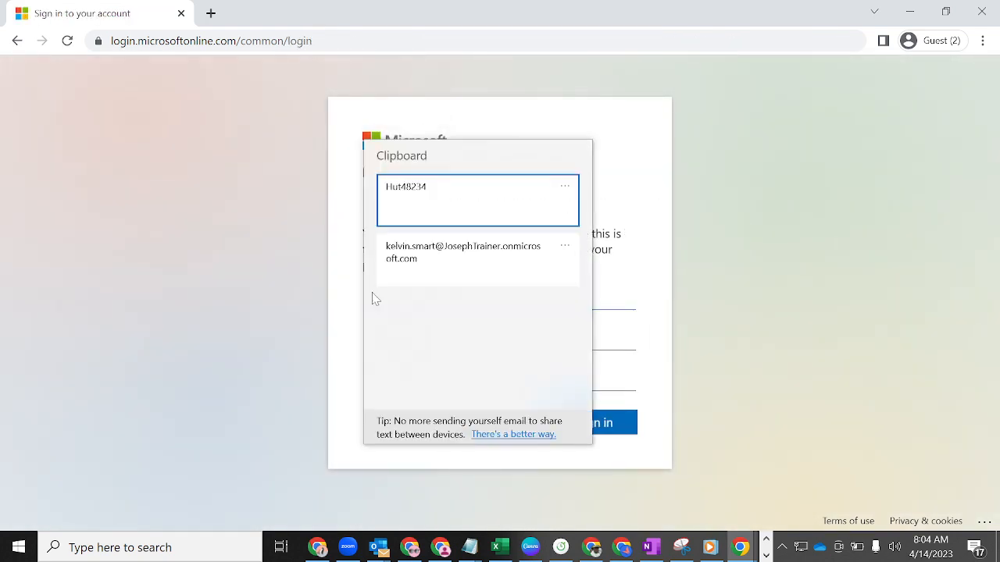
{"action": "left_click", "coordinate": [428, 210]}
{"action": "key", "text": "Tab"}
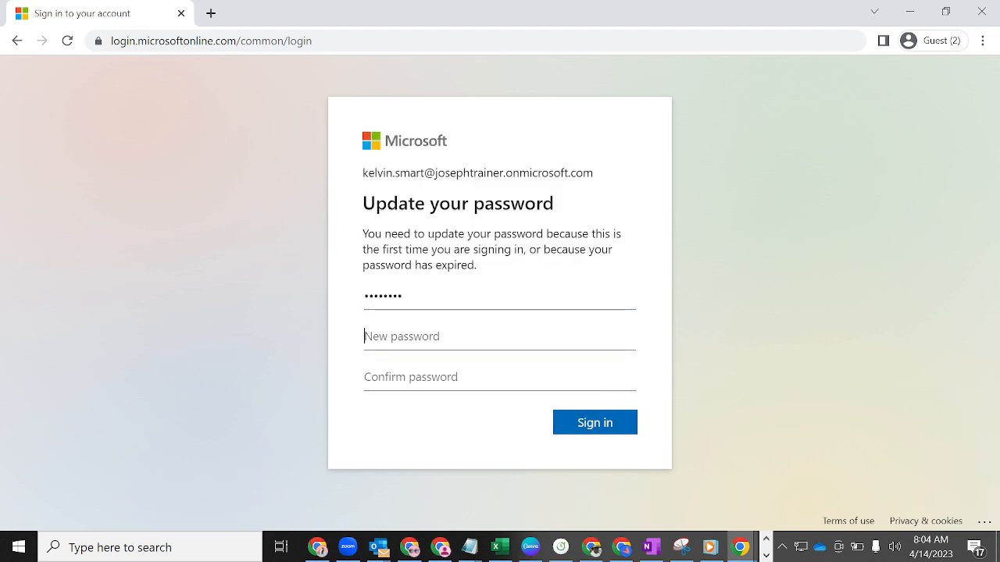
{"action": "type", "text": "H••••••"}
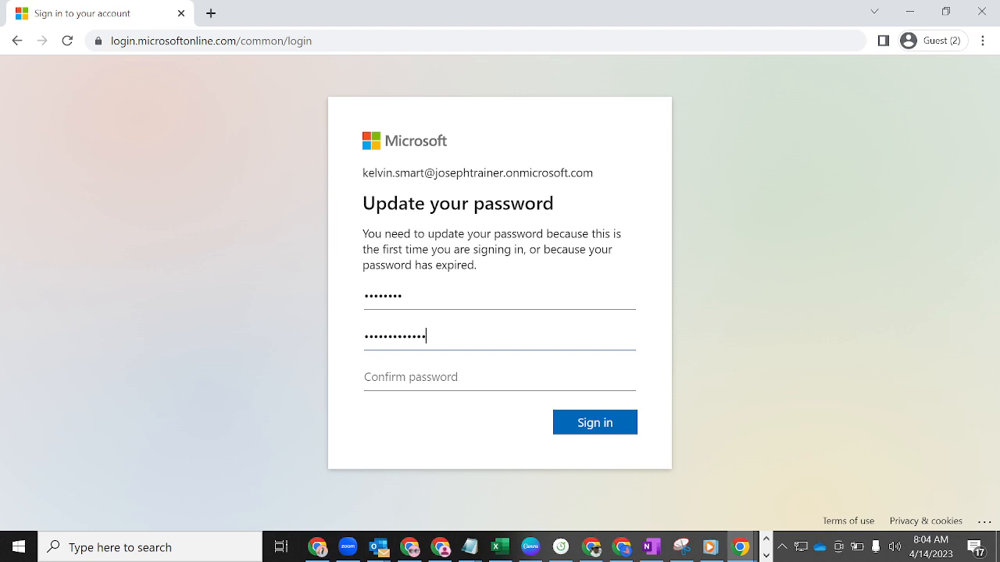
{"action": "key", "text": "Tab"}
{"action": "type", "text": "H"}
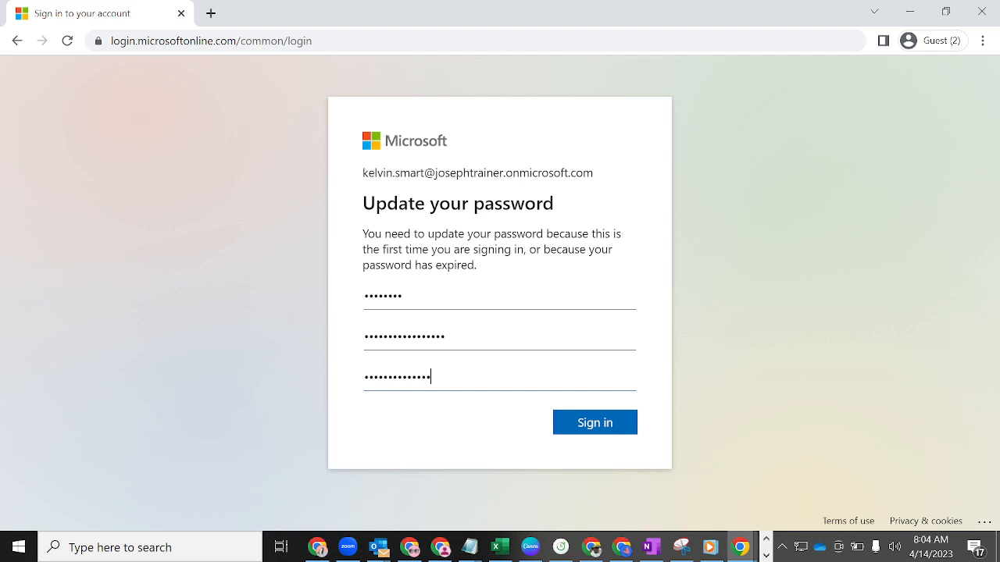
{"action": "left_click", "coordinate": [593, 420]}
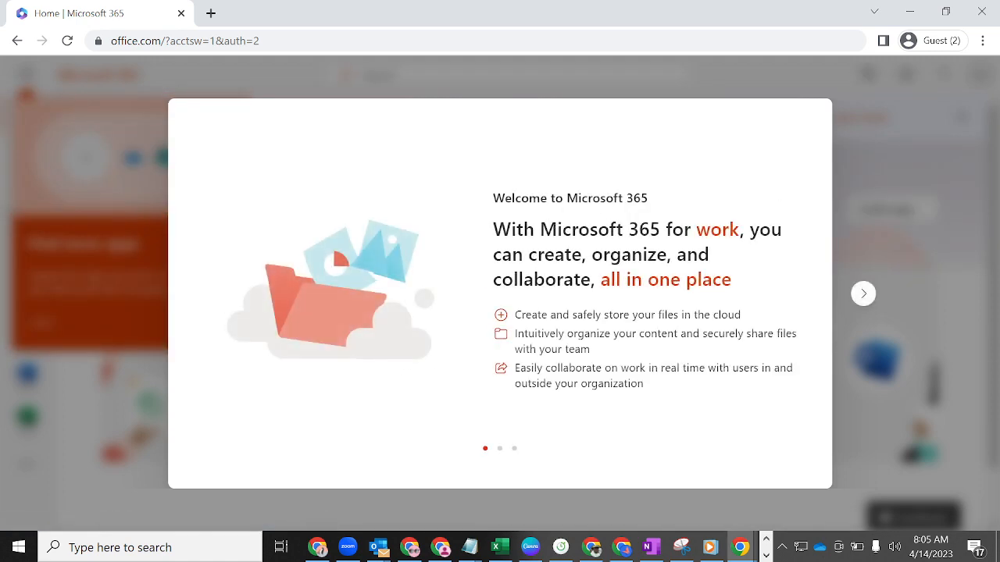
{"action": "left_click", "coordinate": [862, 293]}
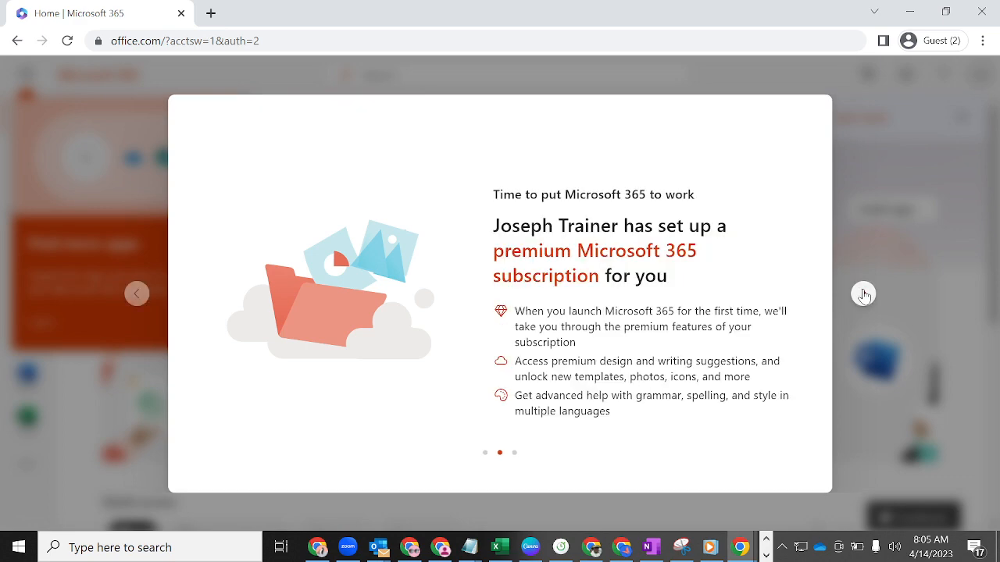
{"action": "left_click", "coordinate": [863, 294]}
{"action": "left_click", "coordinate": [863, 294]}
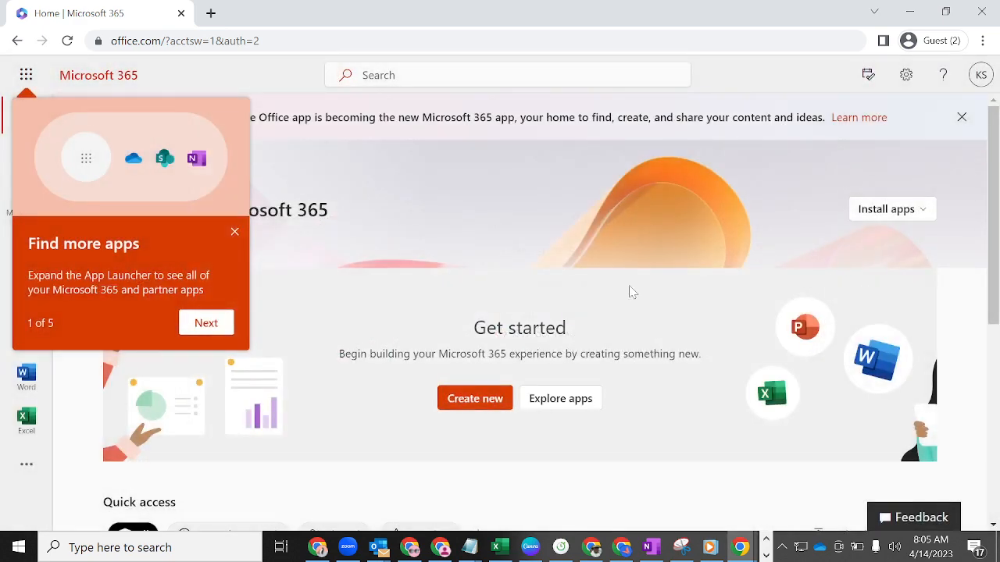
{"action": "left_click", "coordinate": [235, 232]}
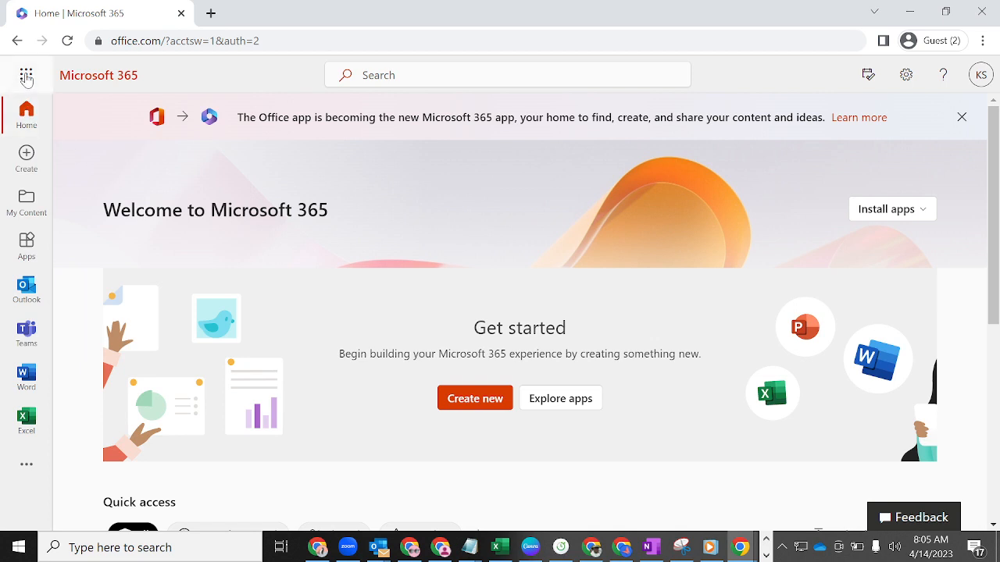
{"action": "left_click", "coordinate": [25, 76]}
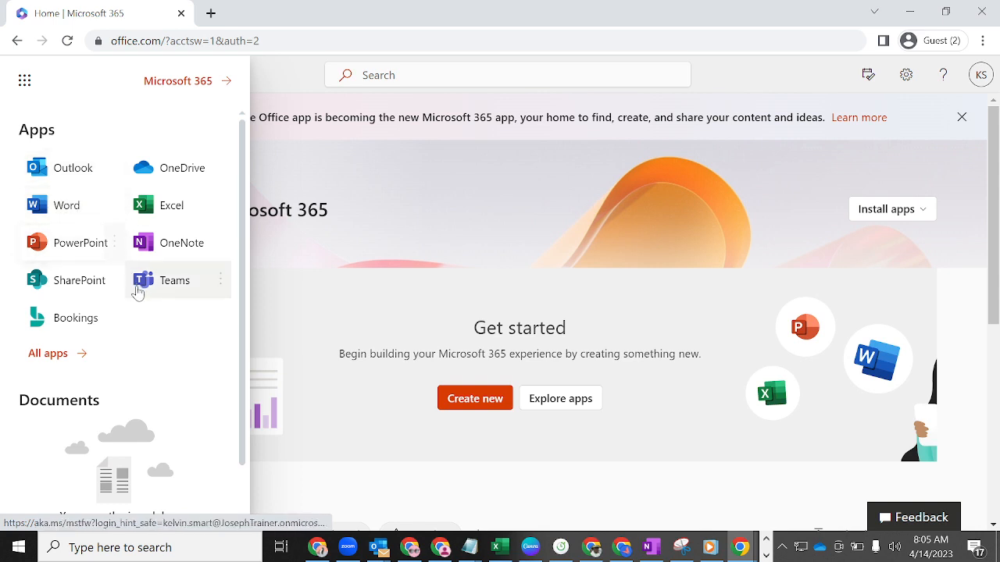
{"action": "left_click", "coordinate": [48, 354]}
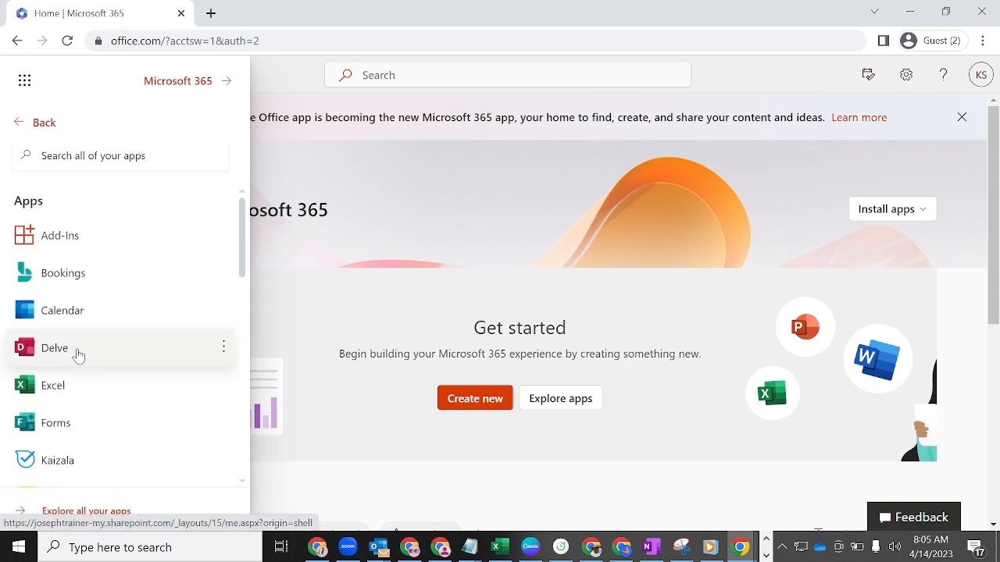
{"action": "left_click_drag", "start_coordinate": [242, 221], "coordinate": [254, 420]}
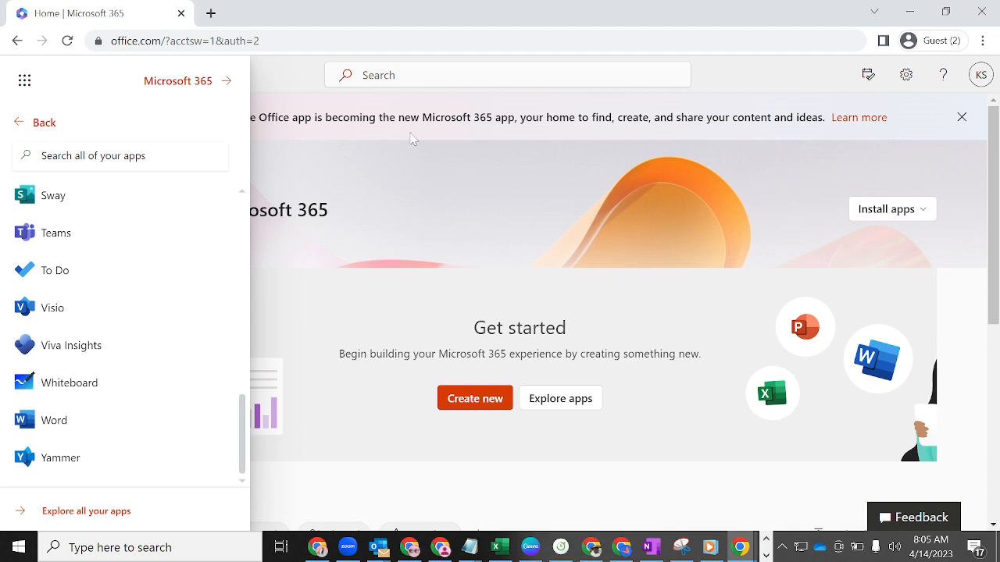
{"action": "left_click", "coordinate": [559, 167]}
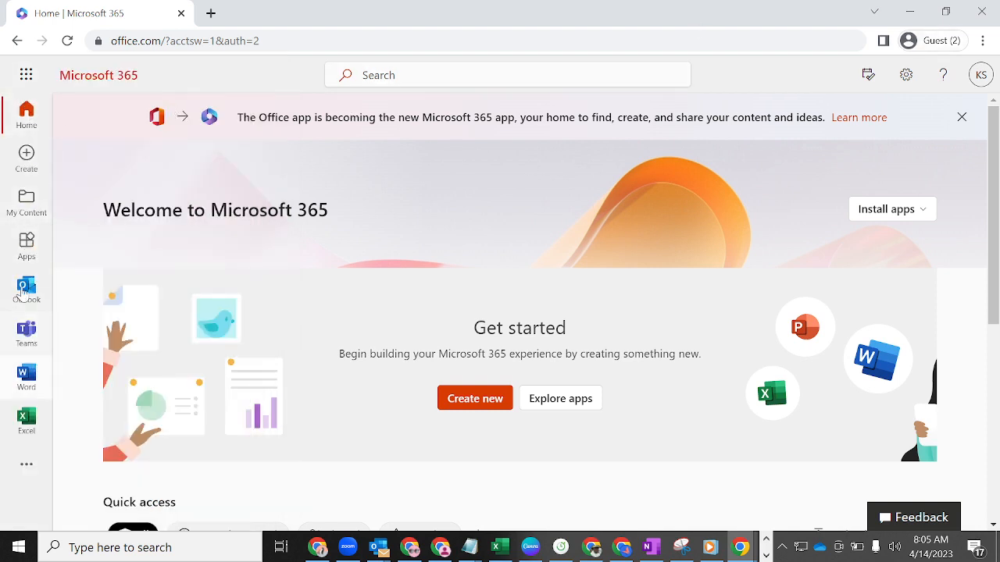
{"action": "left_click", "coordinate": [26, 78]}
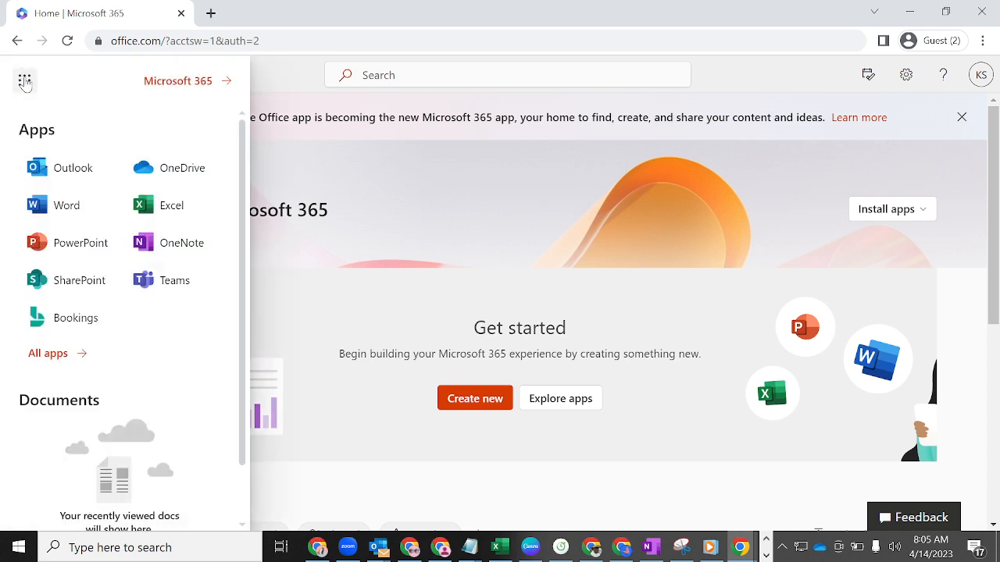
{"action": "left_click", "coordinate": [430, 214]}
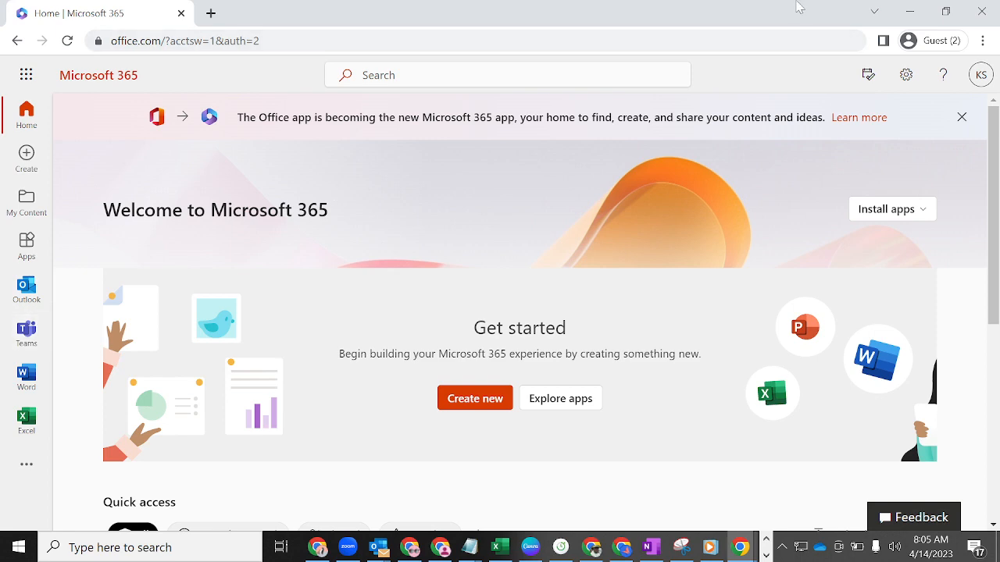
{"action": "left_click_drag", "start_coordinate": [111, 41], "coordinate": [269, 40]}
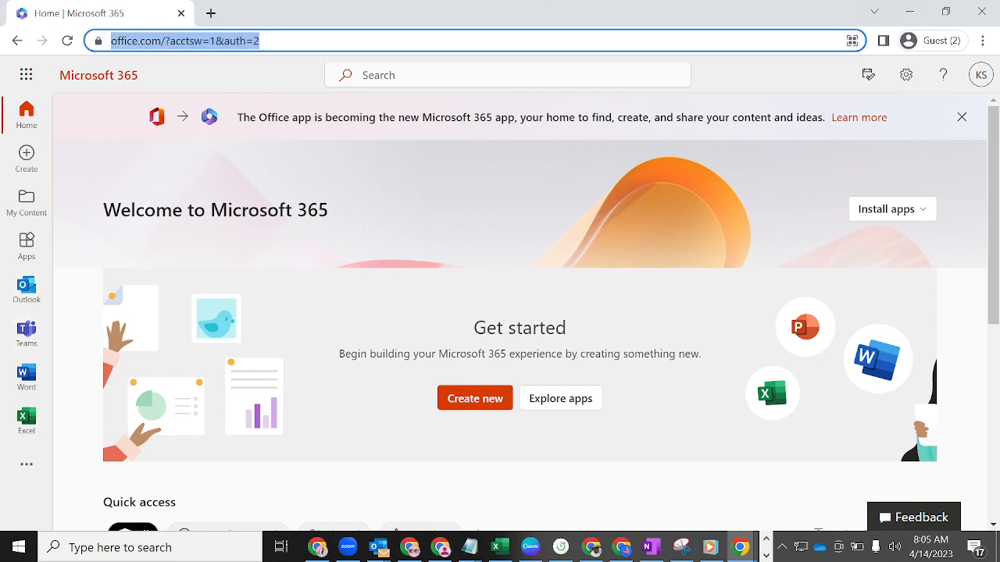
Minimize the extra windows, close the Password has been reset panel, and return to Active users
{"action": "left_click", "coordinate": [922, 16]}
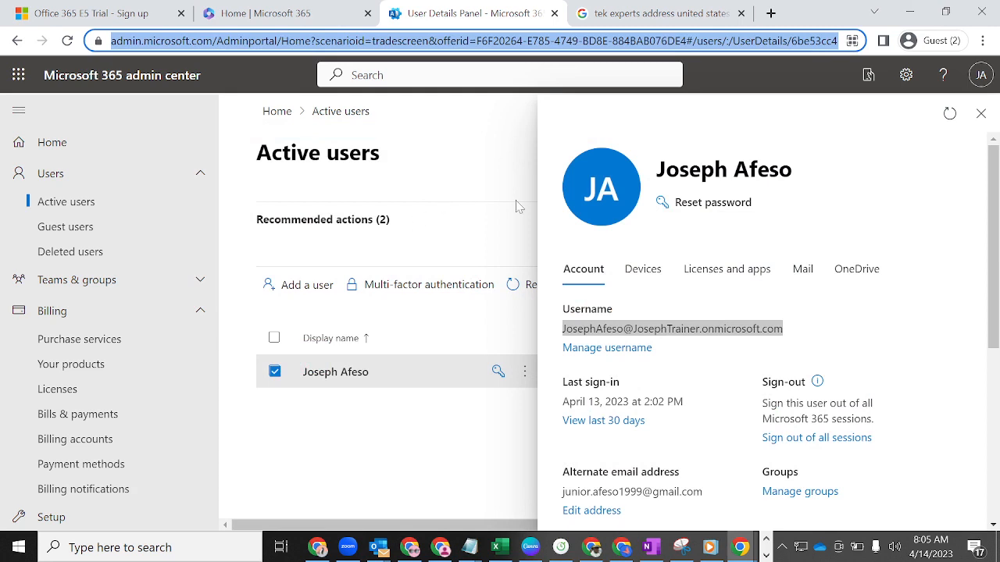
{"action": "left_click", "coordinate": [910, 13]}
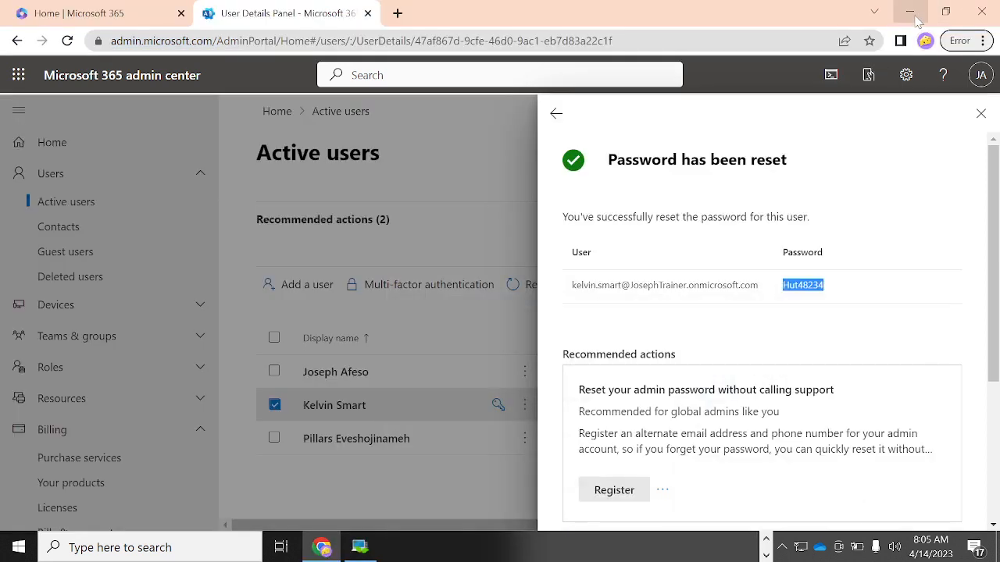
{"action": "left_click", "coordinate": [984, 113]}
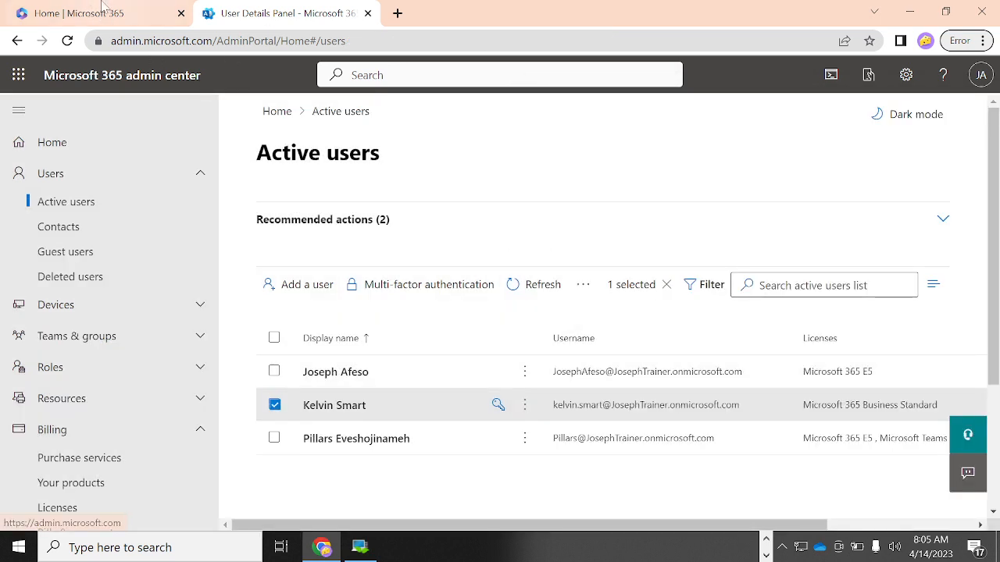
{"action": "left_click", "coordinate": [98, 15]}
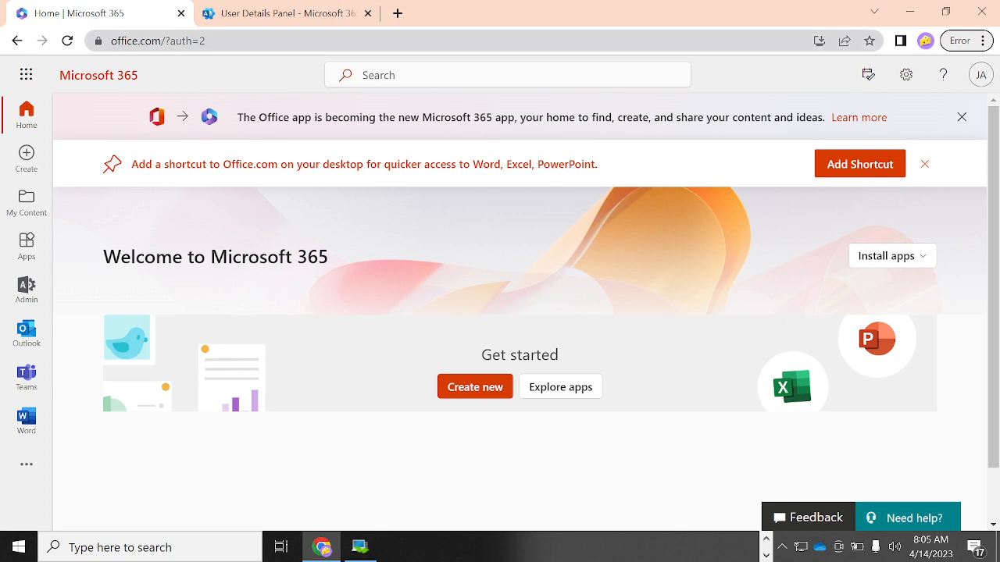
{"action": "left_click_drag", "start_coordinate": [211, 41], "coordinate": [120, 41]}
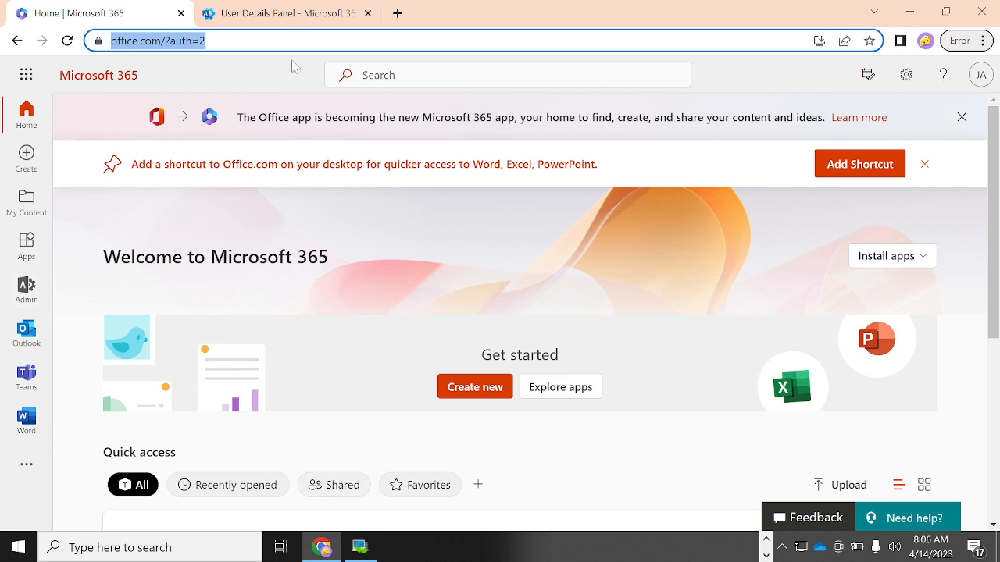
{"action": "left_click", "coordinate": [263, 13]}
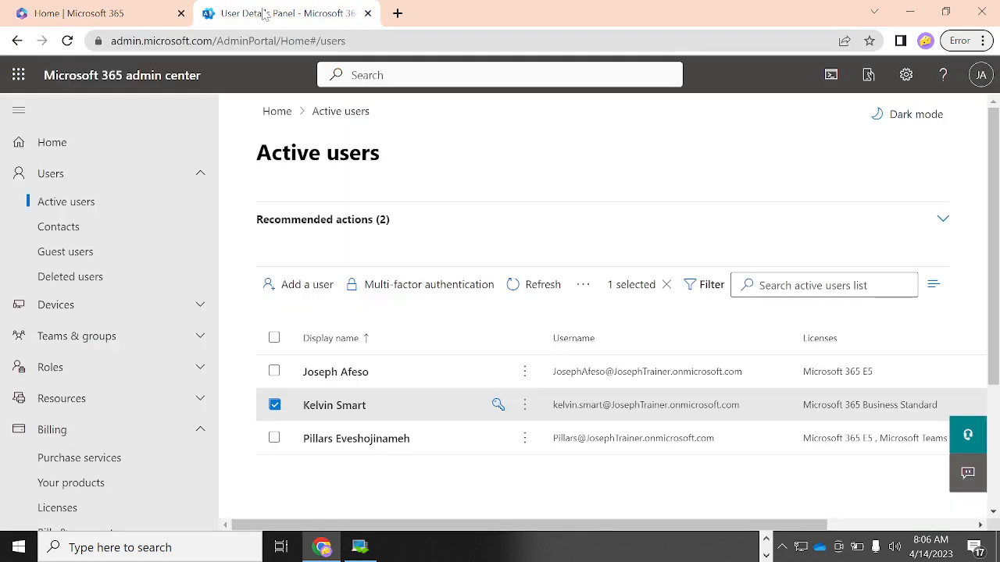
{"action": "left_click", "coordinate": [334, 406]}
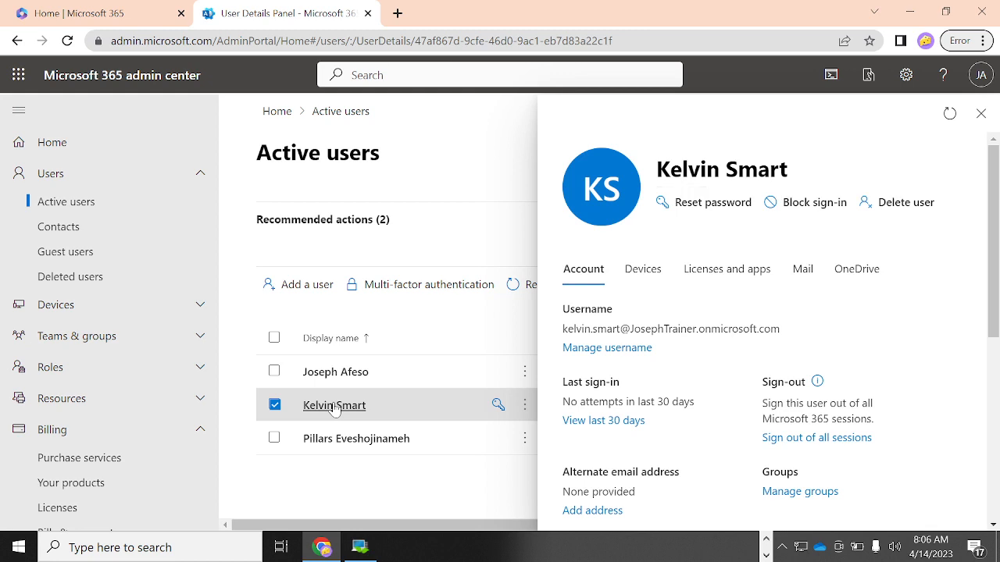
{"action": "left_click", "coordinate": [721, 278]}
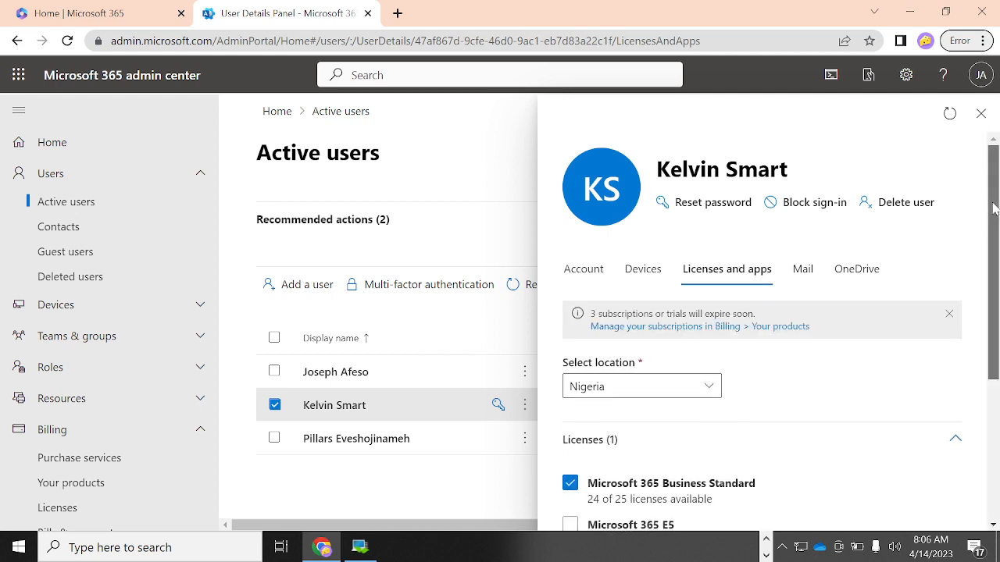
{"action": "left_click_drag", "start_coordinate": [994, 210], "coordinate": [996, 289]}
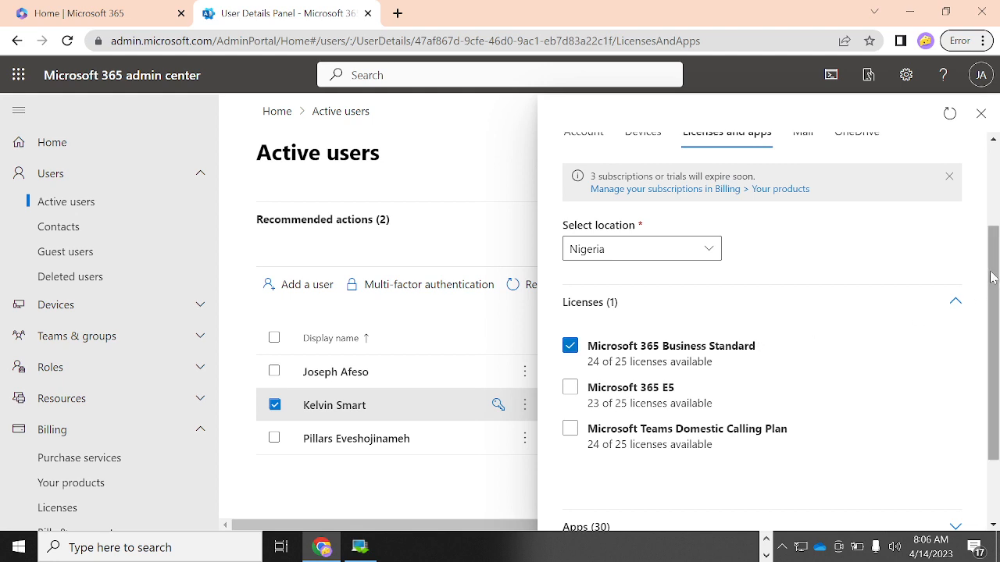
{"action": "left_click_drag", "start_coordinate": [991, 278], "coordinate": [992, 336]}
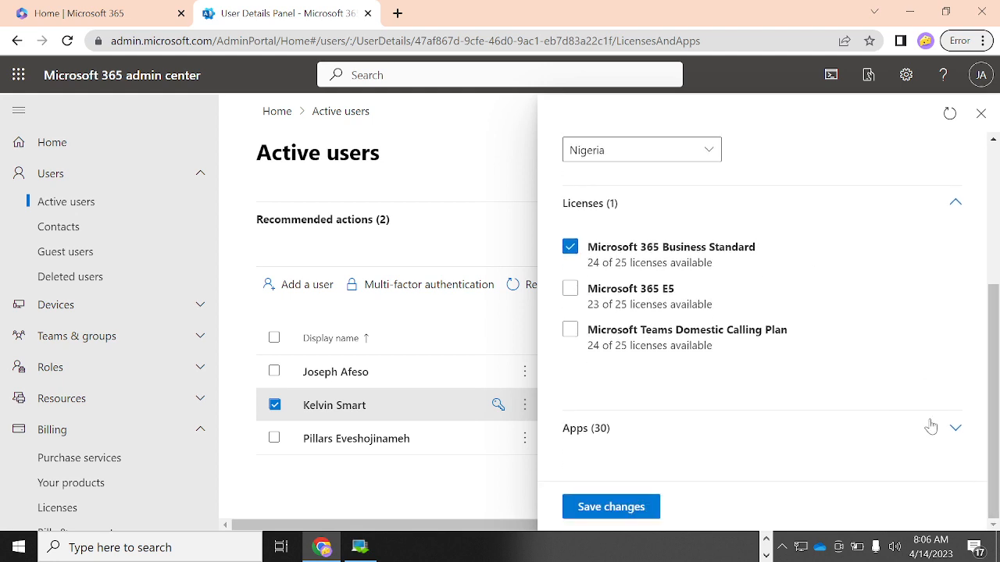
{"action": "left_click", "coordinate": [953, 429]}
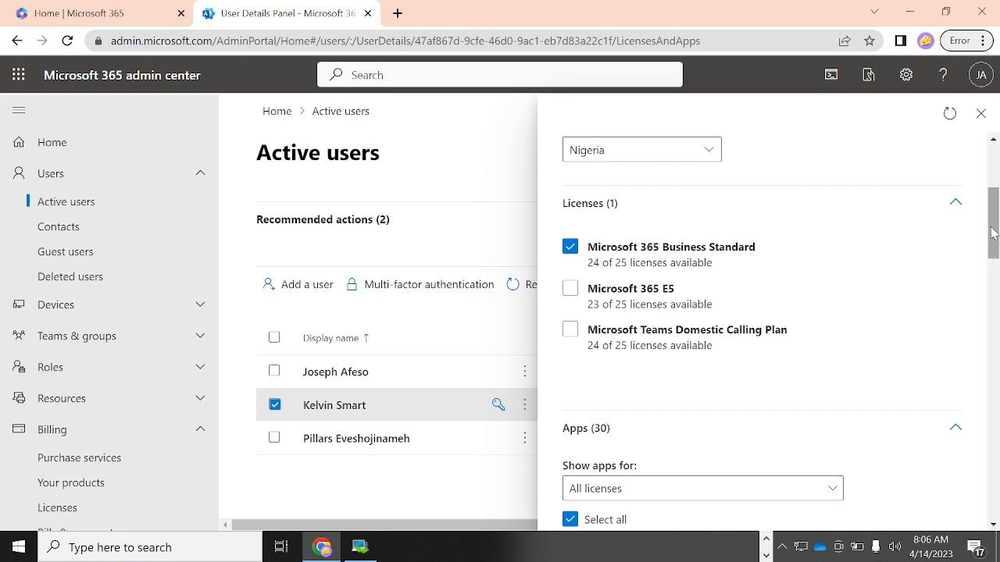
{"action": "left_click", "coordinate": [996, 289]}
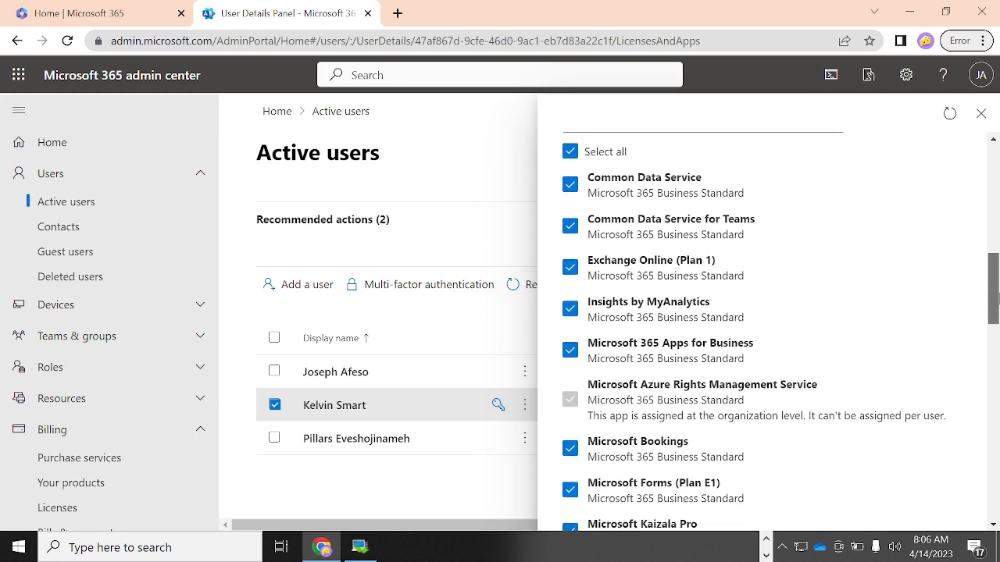
{"action": "left_click_drag", "start_coordinate": [996, 295], "coordinate": [994, 353]}
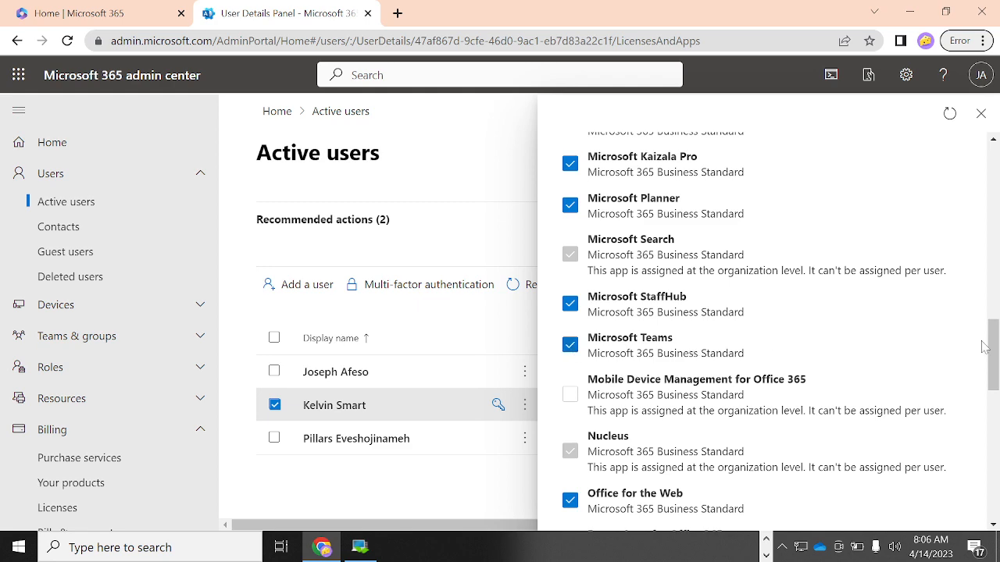
{"action": "left_click_drag", "start_coordinate": [993, 344], "coordinate": [979, 271]}
{"action": "left_click_drag", "start_coordinate": [993, 312], "coordinate": [993, 242]}
{"action": "left_click", "coordinate": [981, 114]}
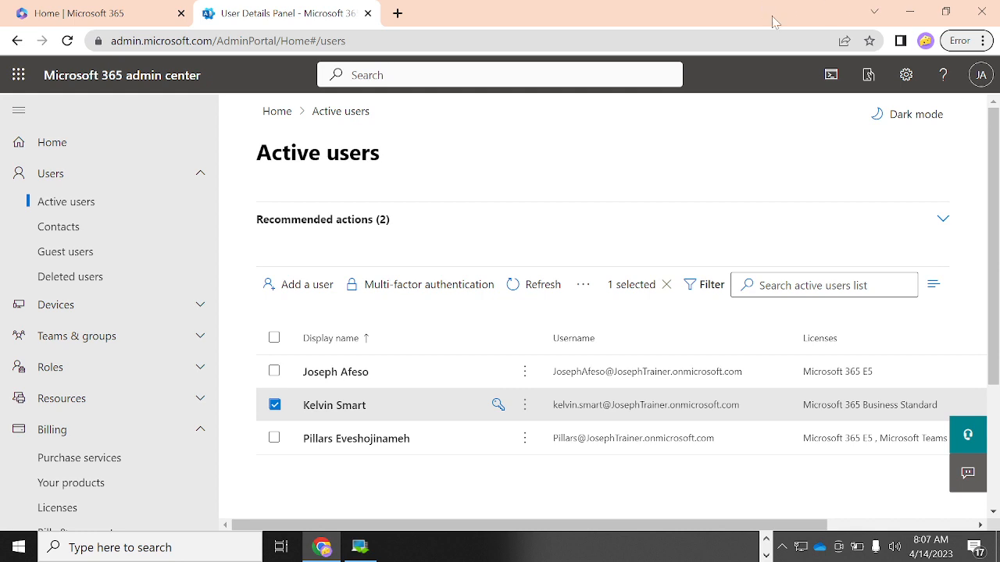
Switch to another Chrome profile's window and open the LinkedIn profile page from the feed
{"action": "left_click", "coordinate": [924, 41]}
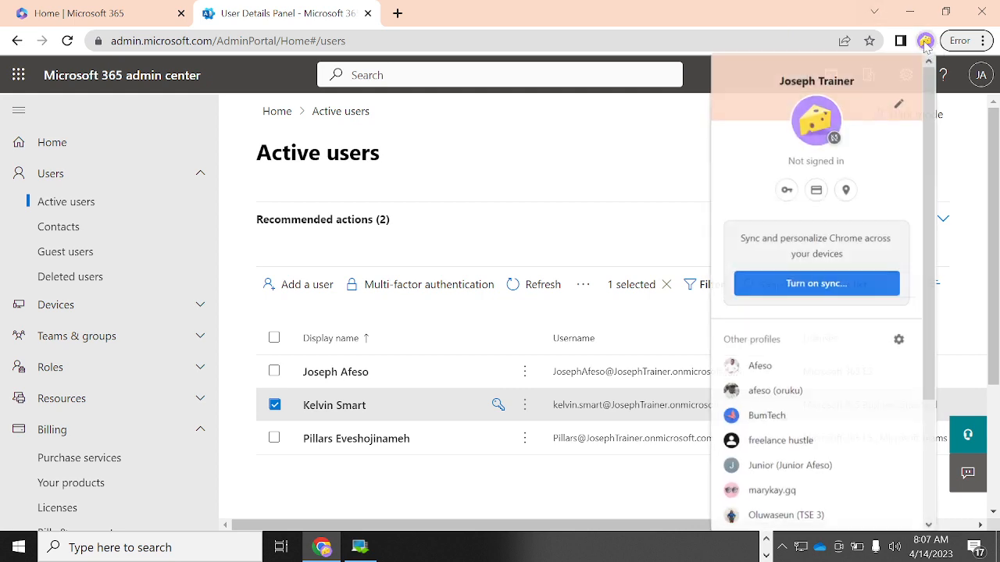
{"action": "left_click", "coordinate": [769, 367]}
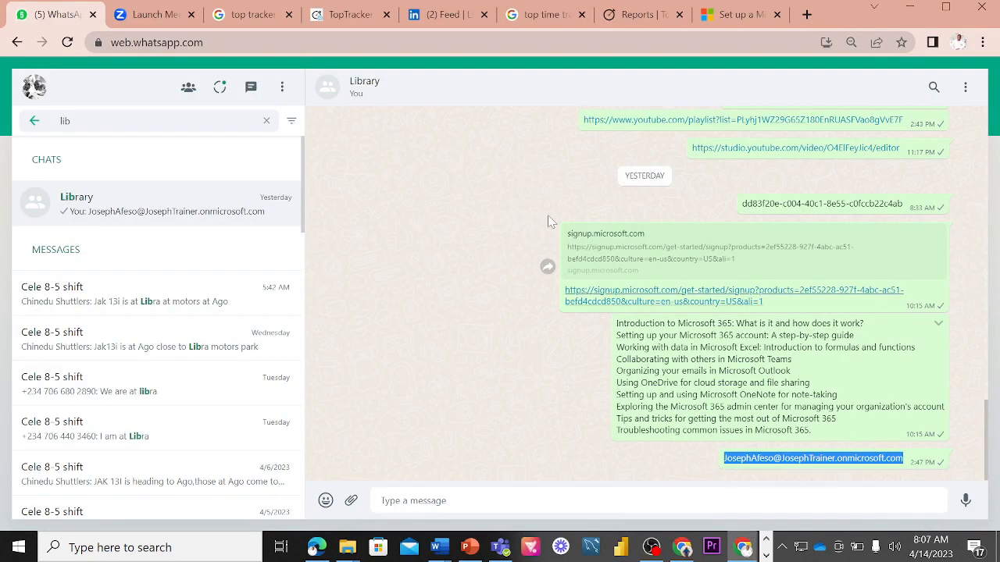
{"action": "left_click", "coordinate": [441, 15]}
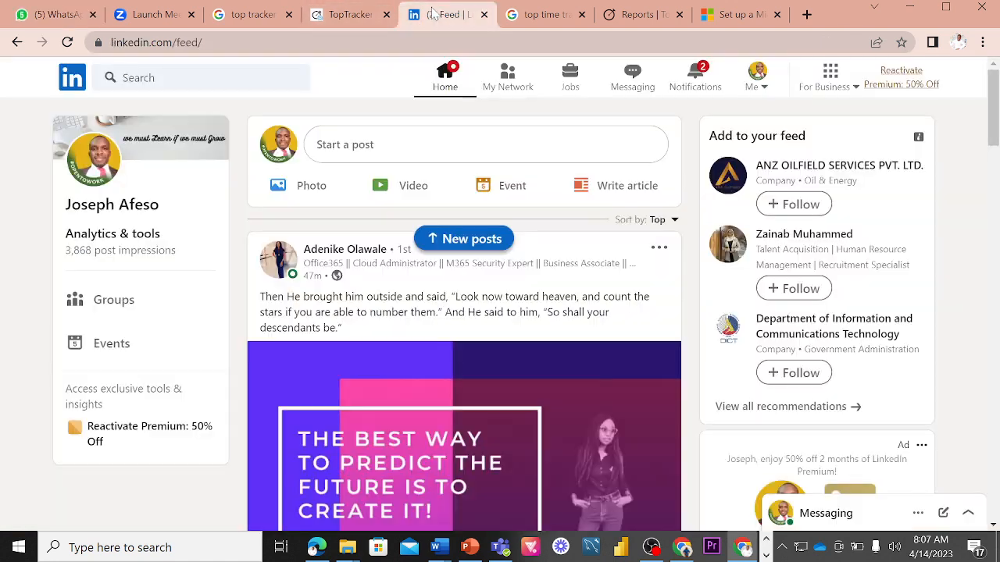
{"action": "left_click", "coordinate": [110, 209]}
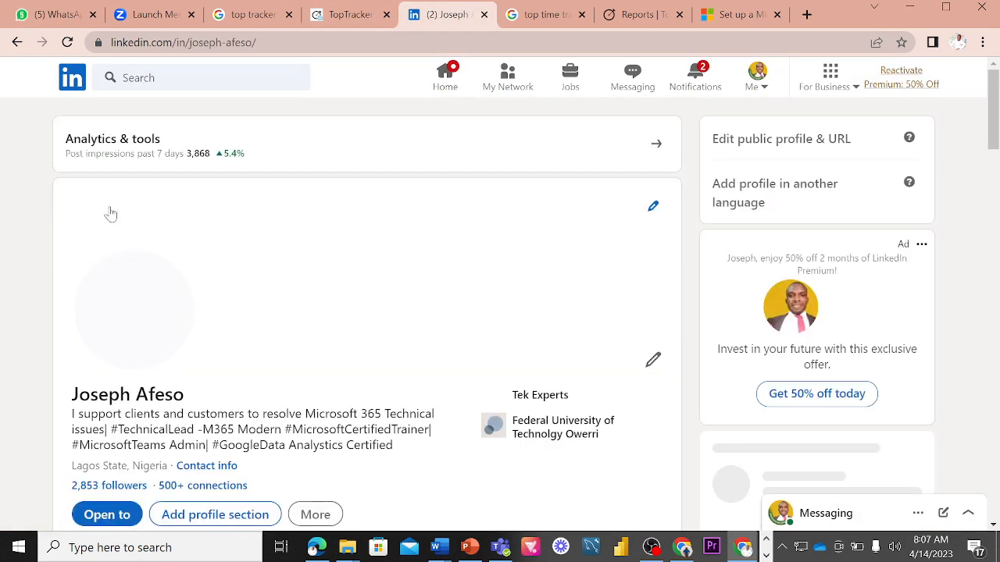